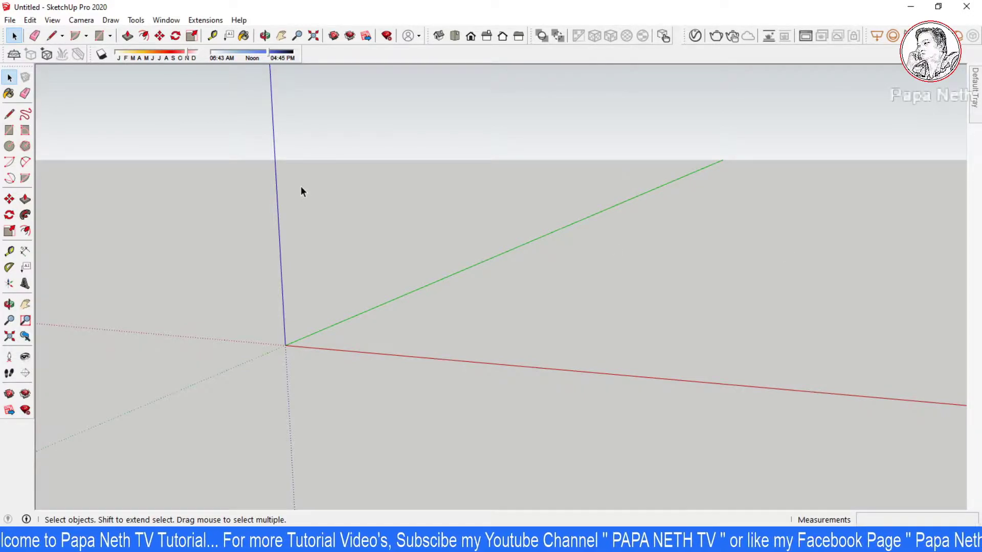
Show the Draw menu's Lines submenu with its Line and Freehand options
left_click(136, 20)
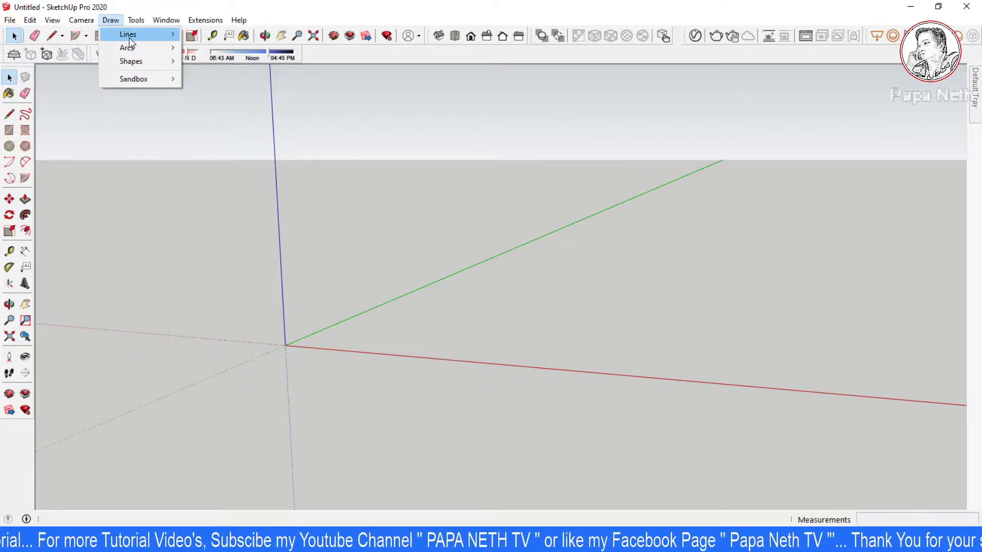
mouse_move(127, 35)
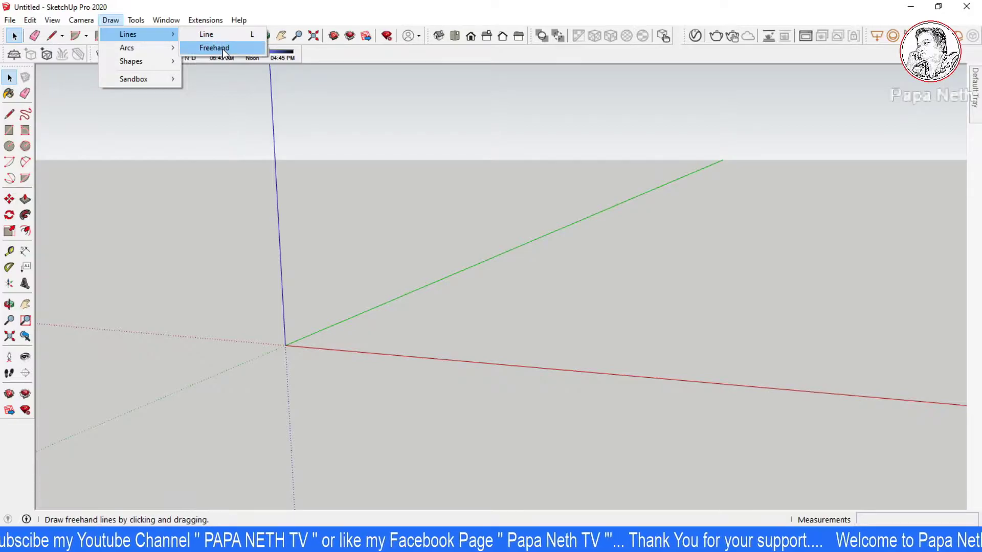
Dismiss the open menu and activate the straight Line tool from Draw > Lines
left_click(332, 210)
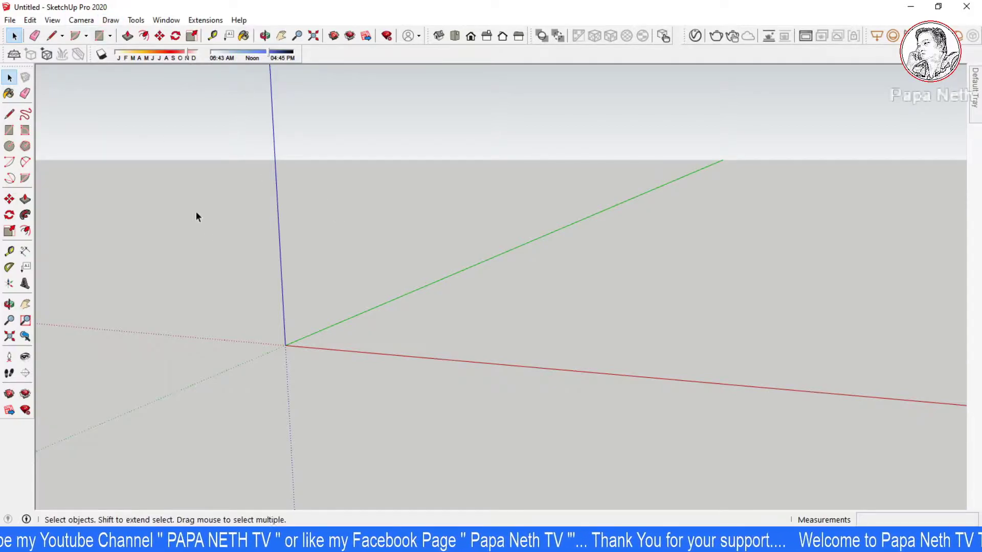
left_click(111, 20)
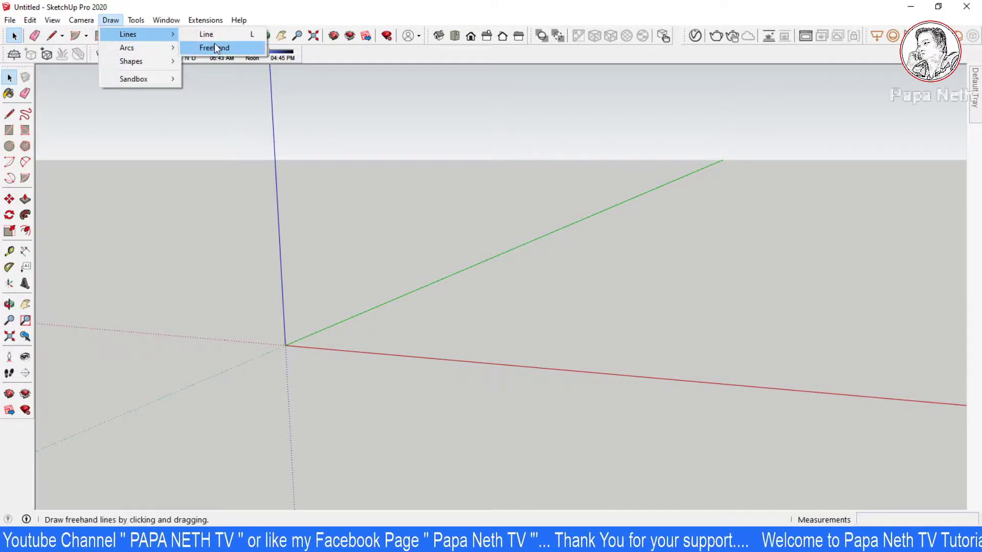
left_click(223, 35)
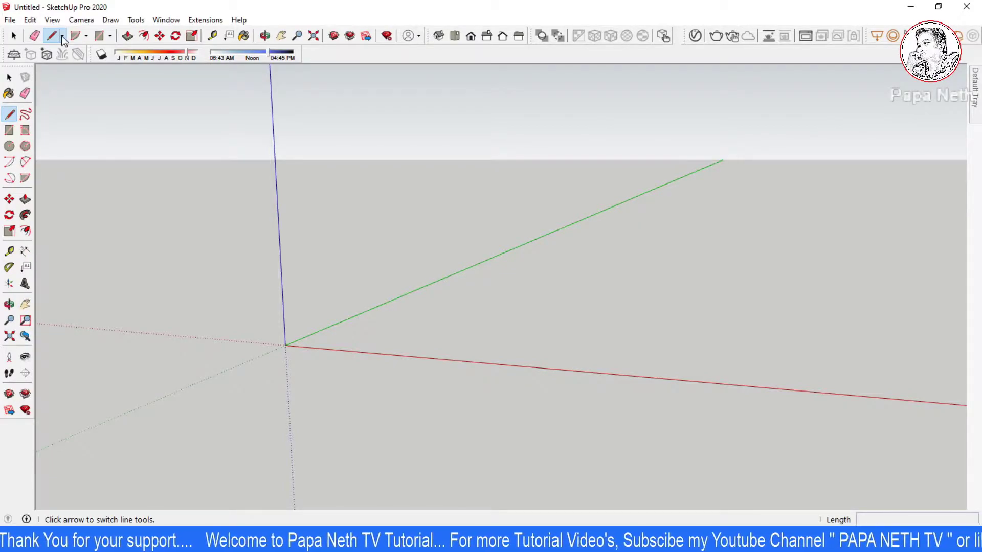
Cancel a first line attempt and start a new ground edge locked to the red axis
left_click(61, 37)
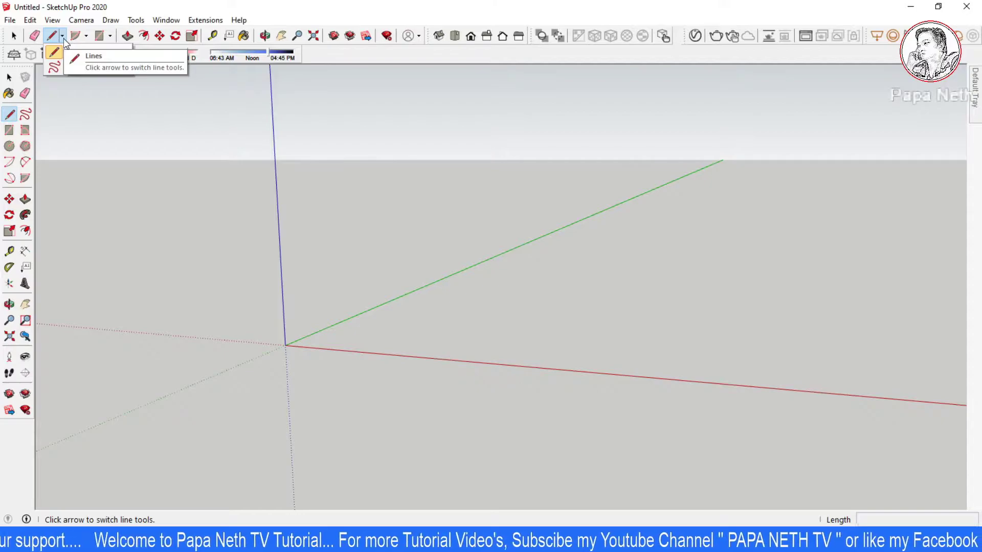
left_click(63, 38)
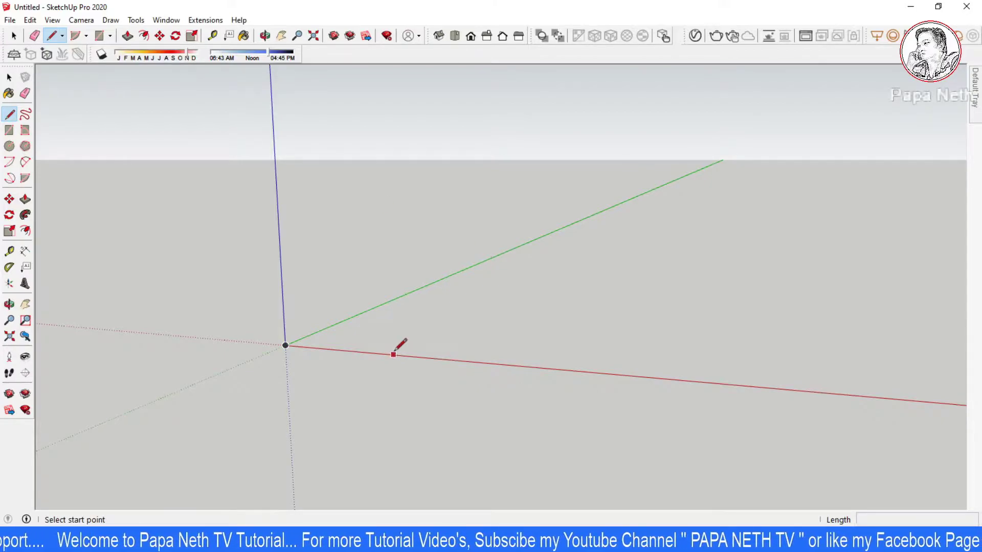
mouse_move(397, 344)
middle_mouse_down()
mouse_move(383, 362)
mouse_move(387, 354)
middle_mouse_up()
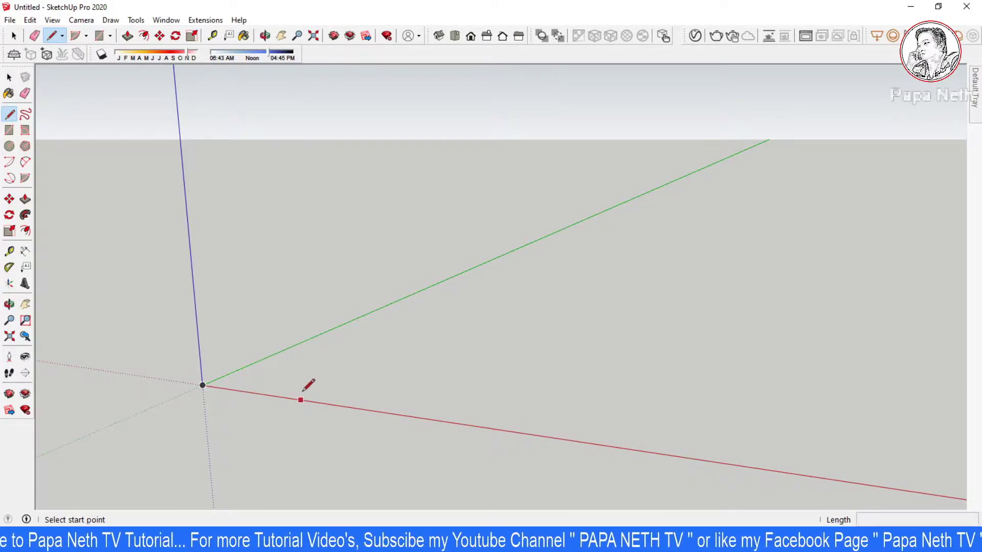
left_click(340, 371)
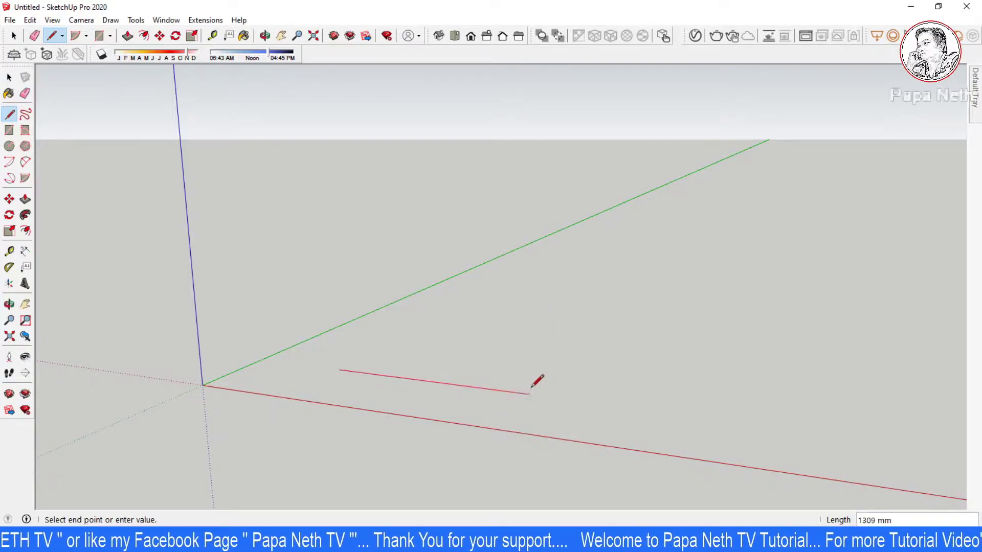
key("shift")
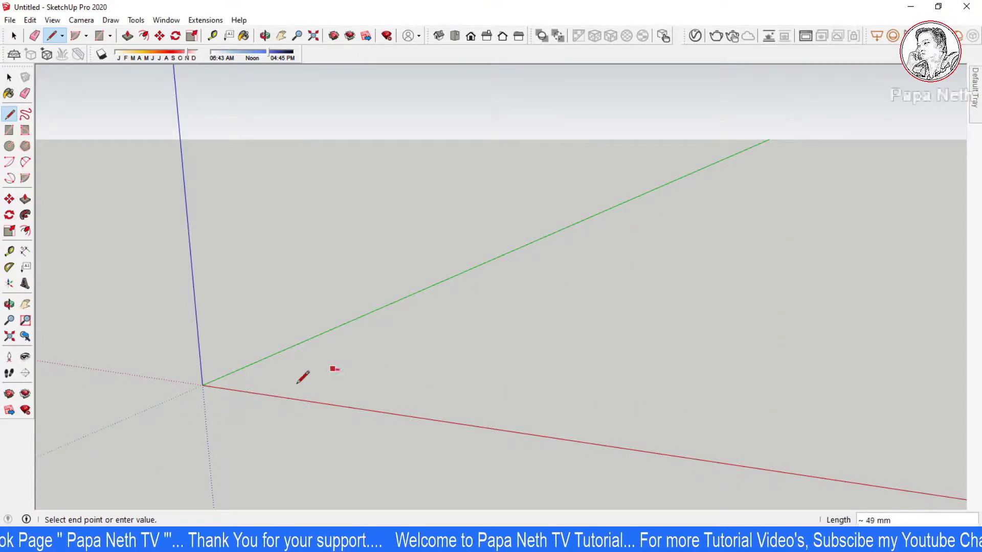
key("Escape")
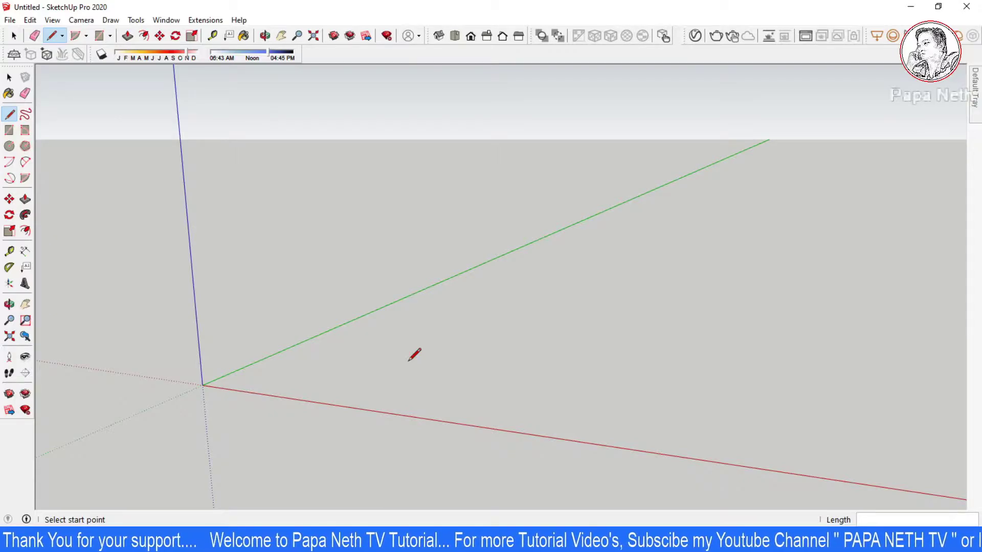
left_click(367, 365)
type("2500")
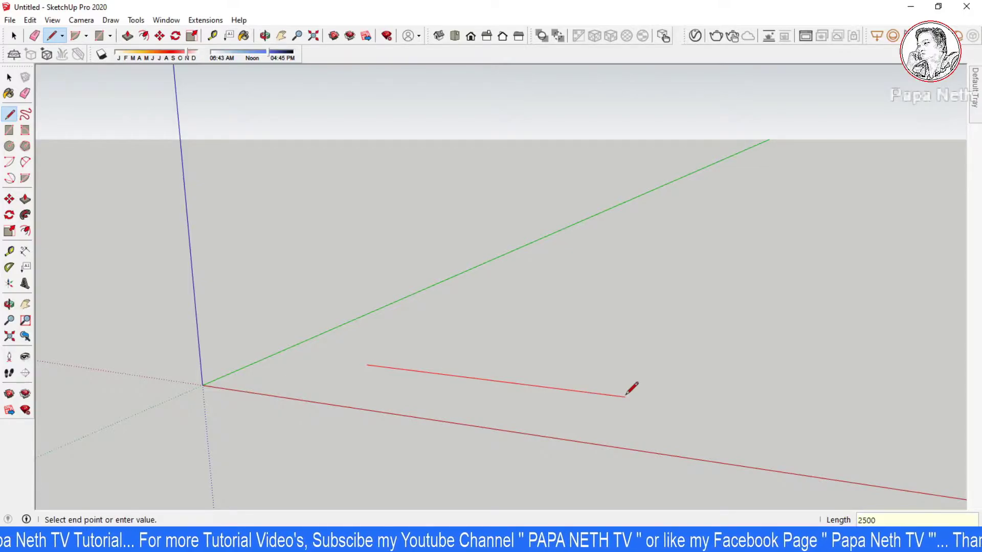
type("1250")
Draw the 2500 × 1500 mm rectangle outline on the ground, closing it into a face
key("Return")
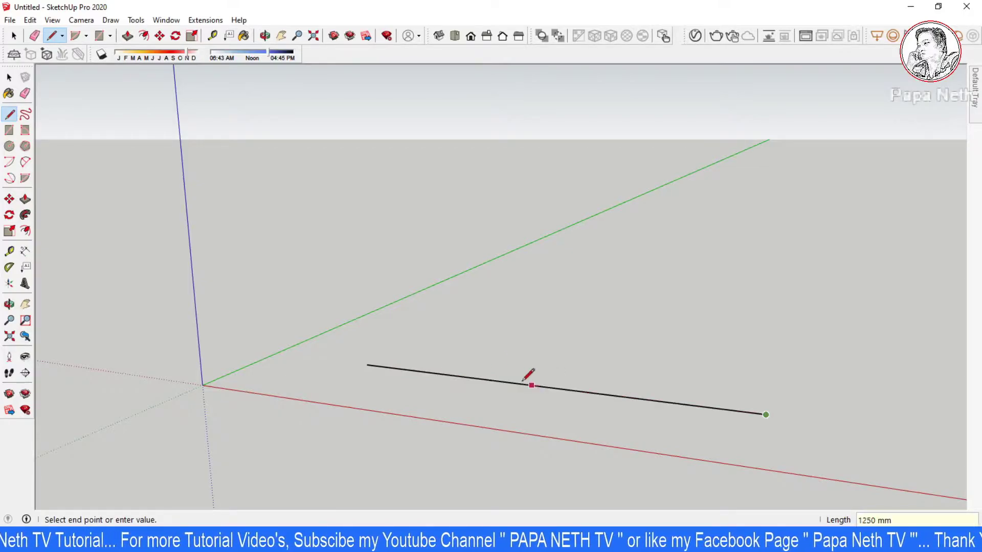
mouse_move(527, 378)
middle_mouse_down()
mouse_move(662, 368)
mouse_move(651, 387)
middle_mouse_up()
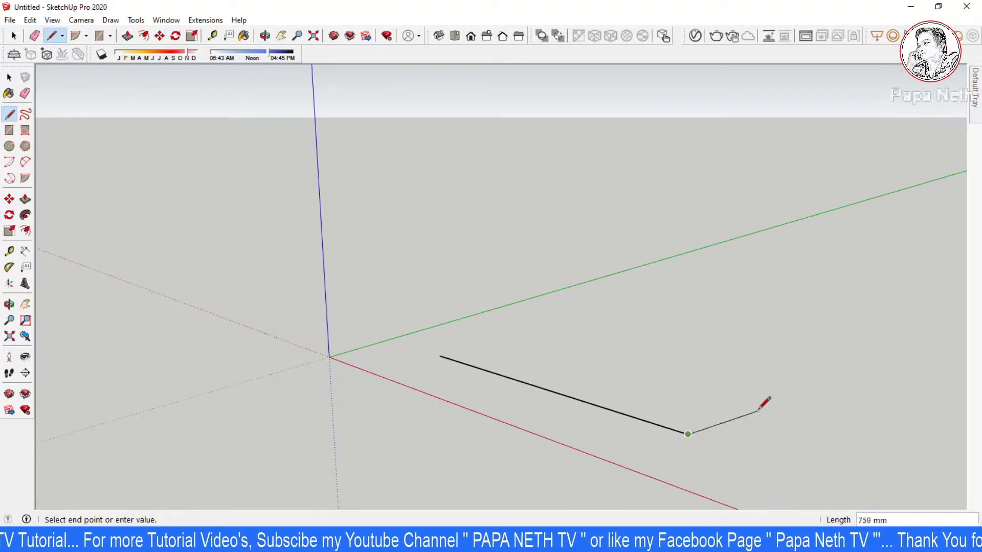
mouse_move(767, 402)
middle_mouse_down()
mouse_move(729, 390)
mouse_move(745, 424)
middle_mouse_up()
type("1500")
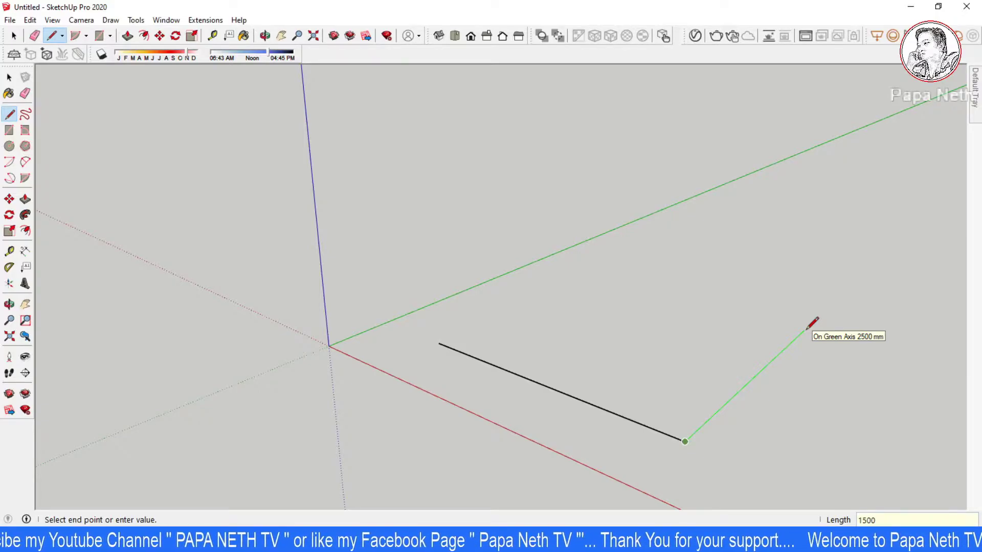
key("Return")
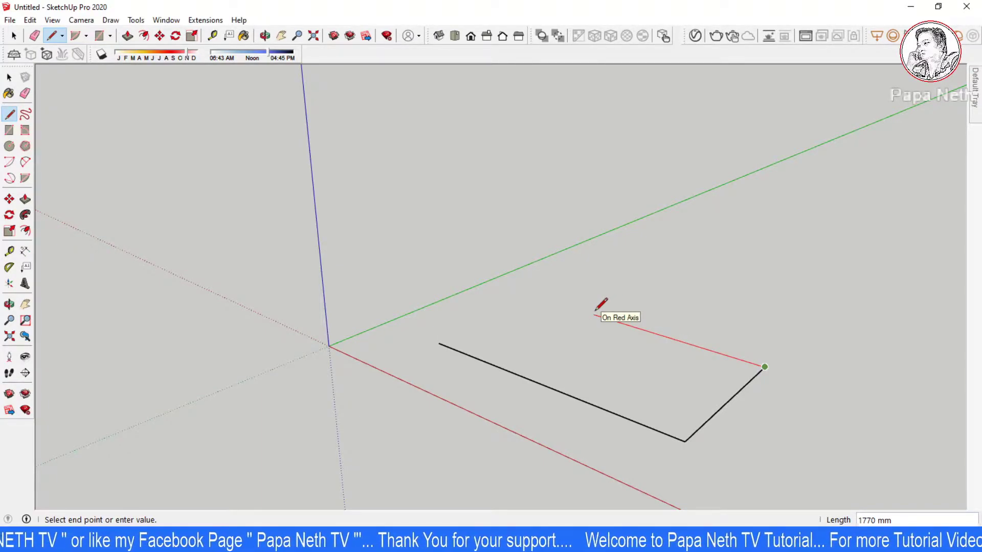
key("shift")
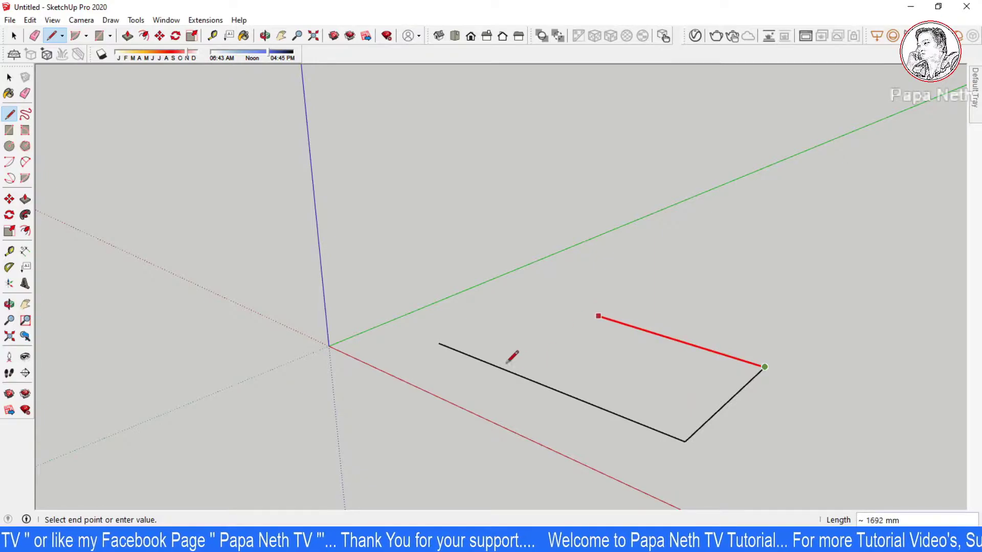
left_click(444, 343)
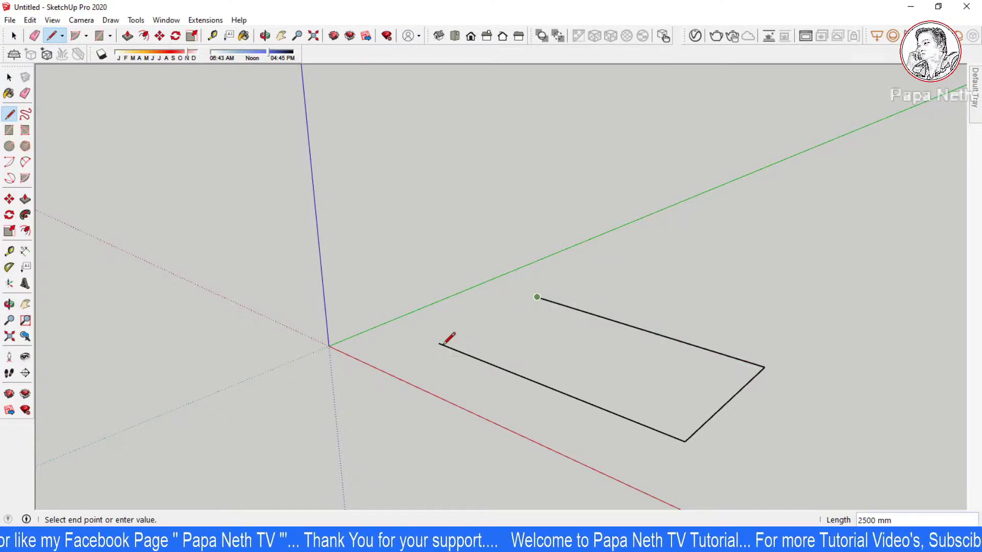
left_click(439, 342)
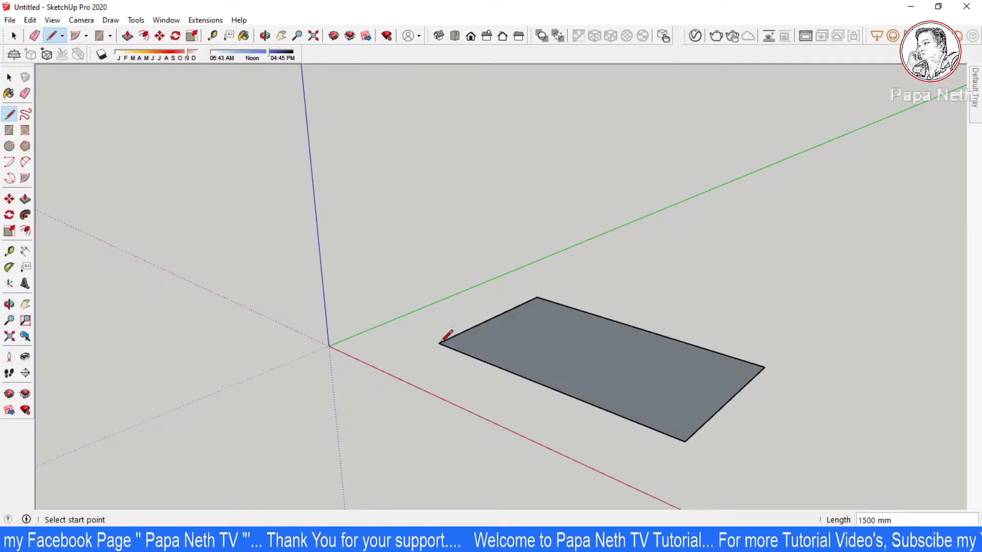
key("space")
Orbit and zoom to view the grey rectangle from a new angle
middle_click_drag(440, 343, 608, 358)
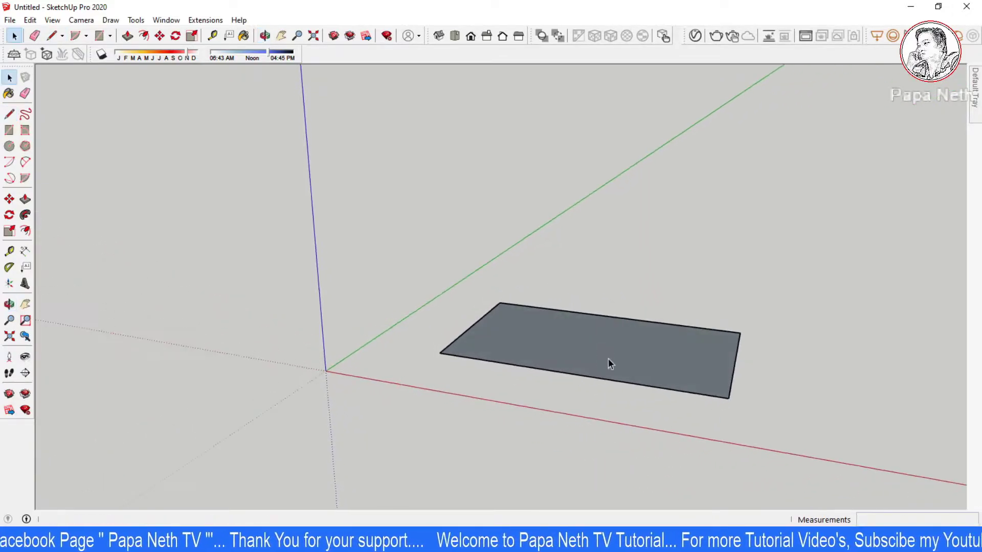
scroll(608, 358, "down", 1)
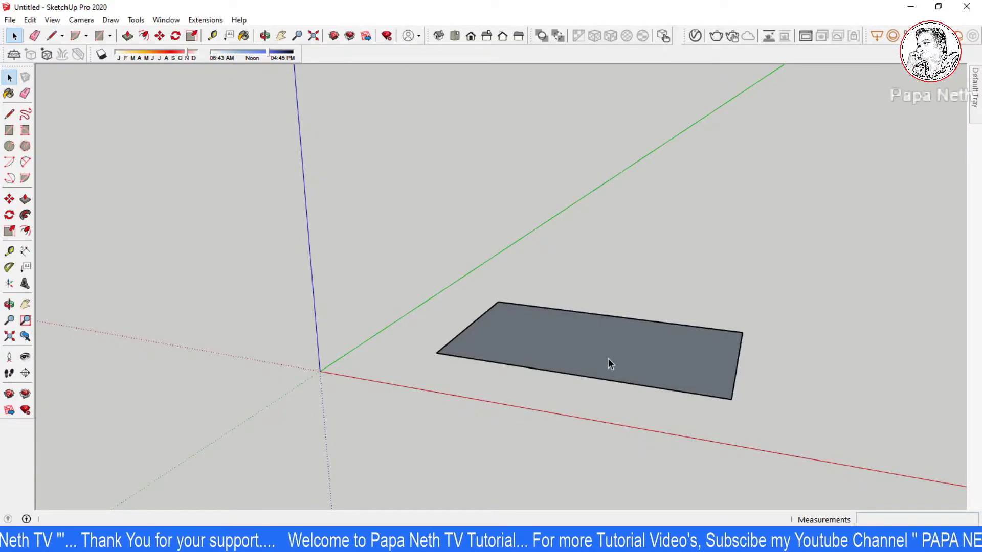
mouse_move(608, 358)
middle_mouse_down()
mouse_move(609, 335)
mouse_move(563, 369)
mouse_move(557, 323)
mouse_move(537, 310)
middle_mouse_up()
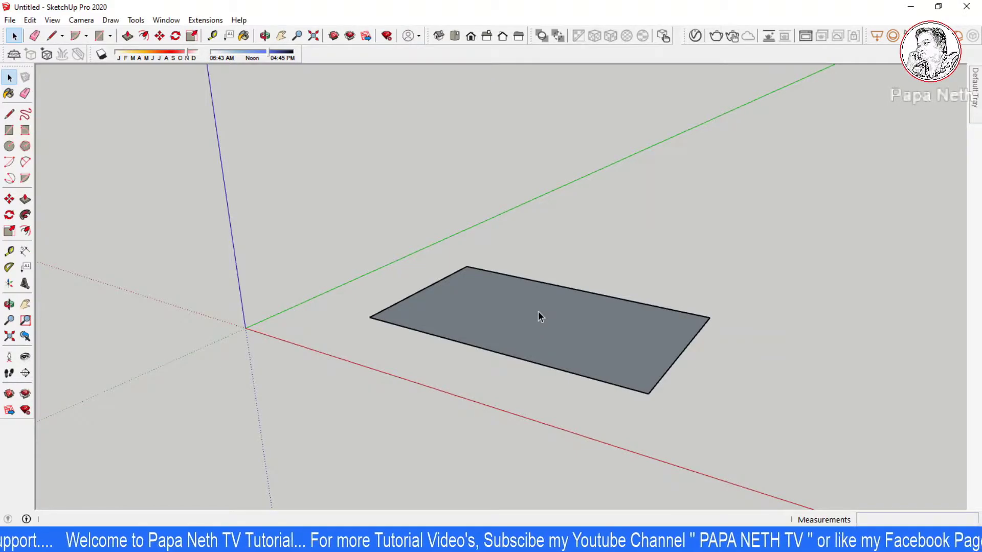
Draw a 2000 mm tall, 1500 mm wide vertical wall face on the rectangle's short edge
key("l")
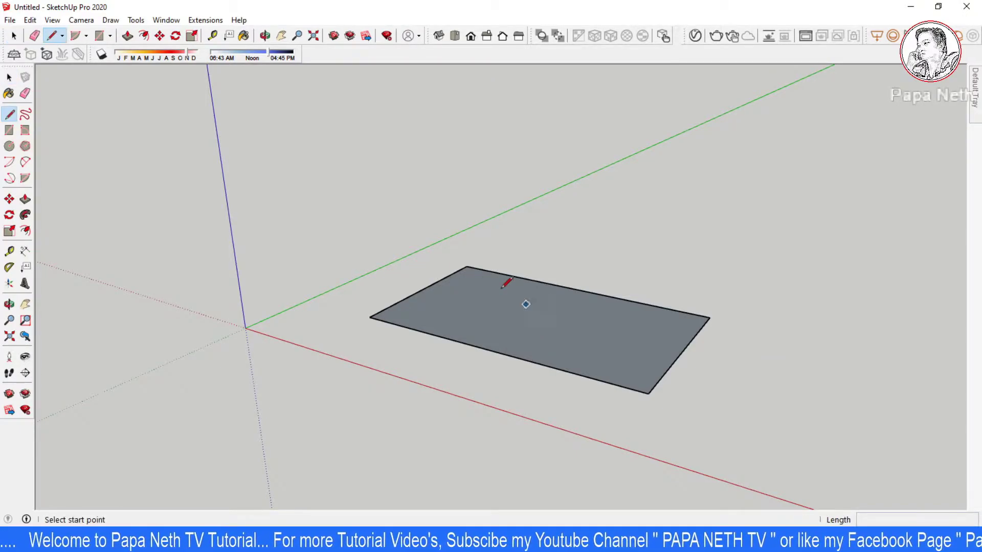
left_click(368, 316)
type("2000")
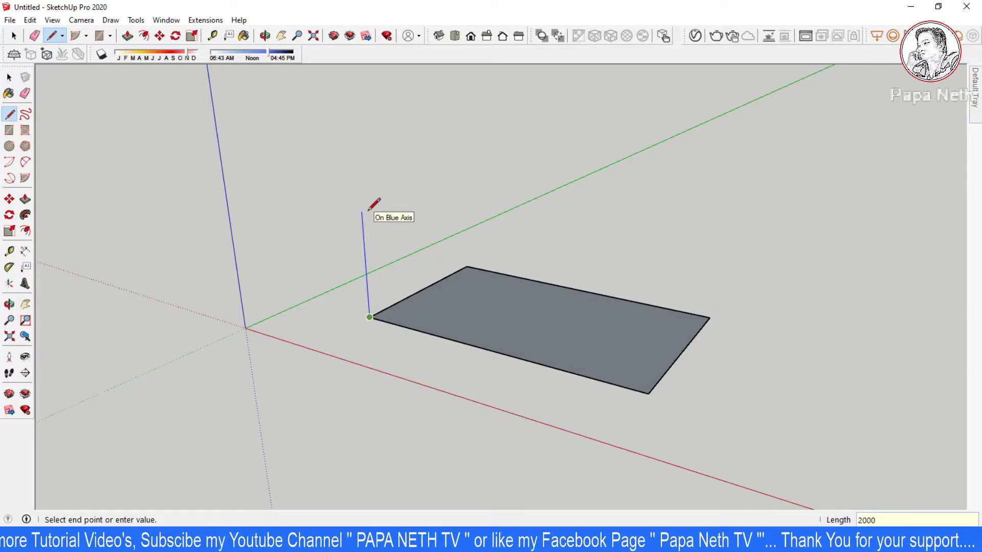
key("Return")
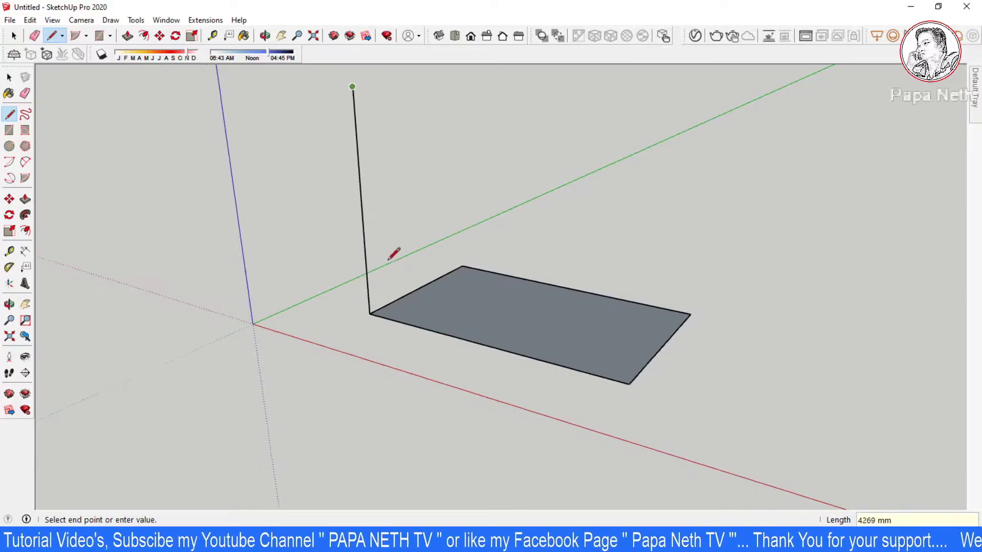
middle_click_drag(394, 248, 395, 291)
scroll(463, 292, "down", 2)
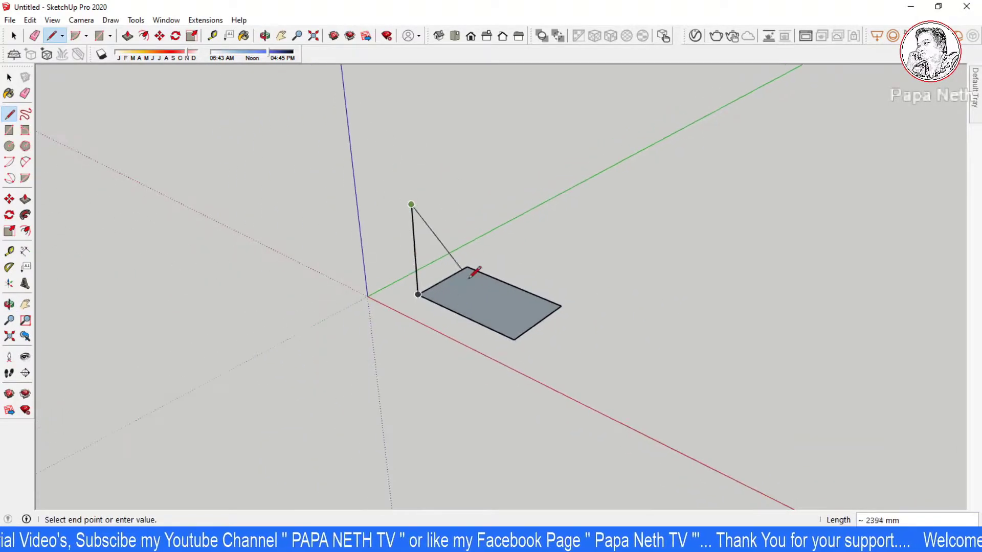
scroll(455, 241, "up", 1)
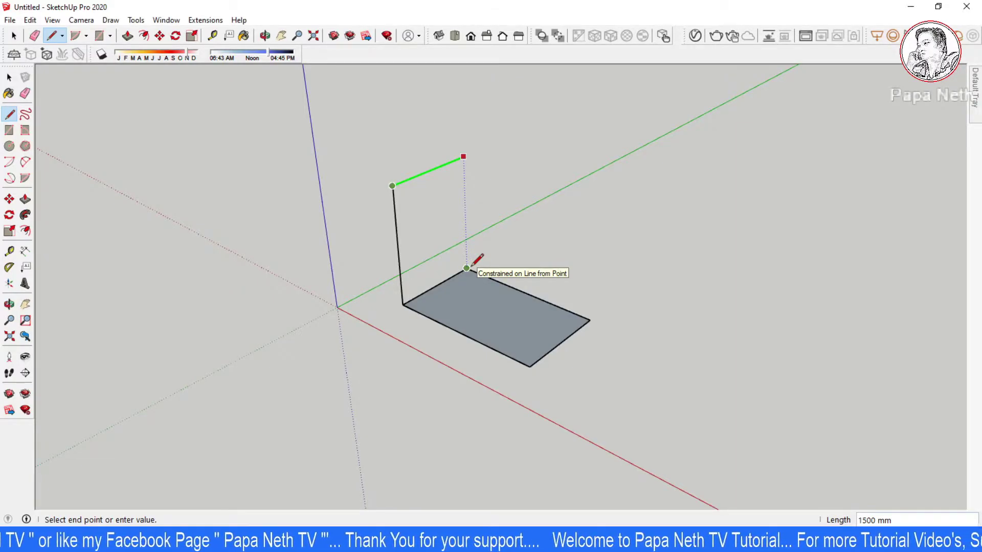
left_click(466, 268)
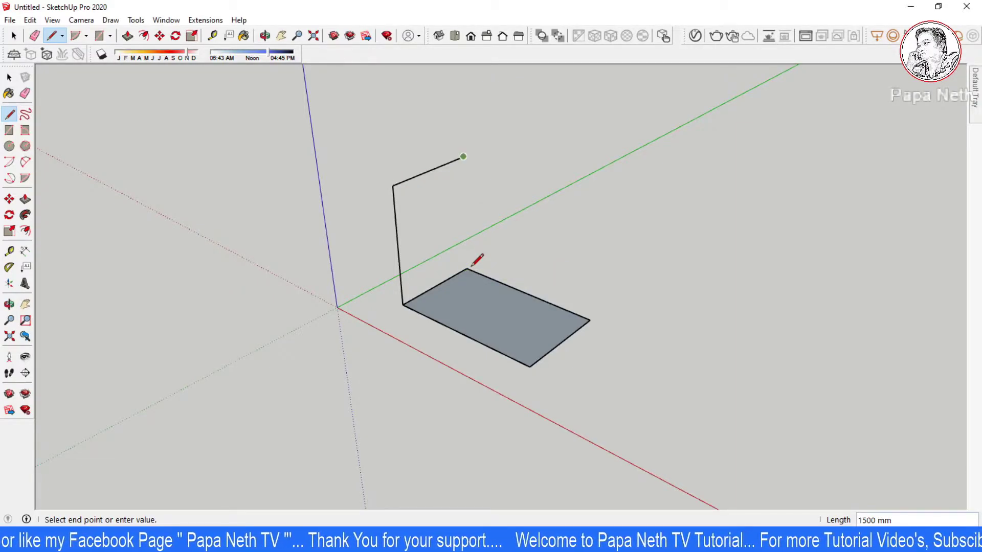
left_click(467, 266)
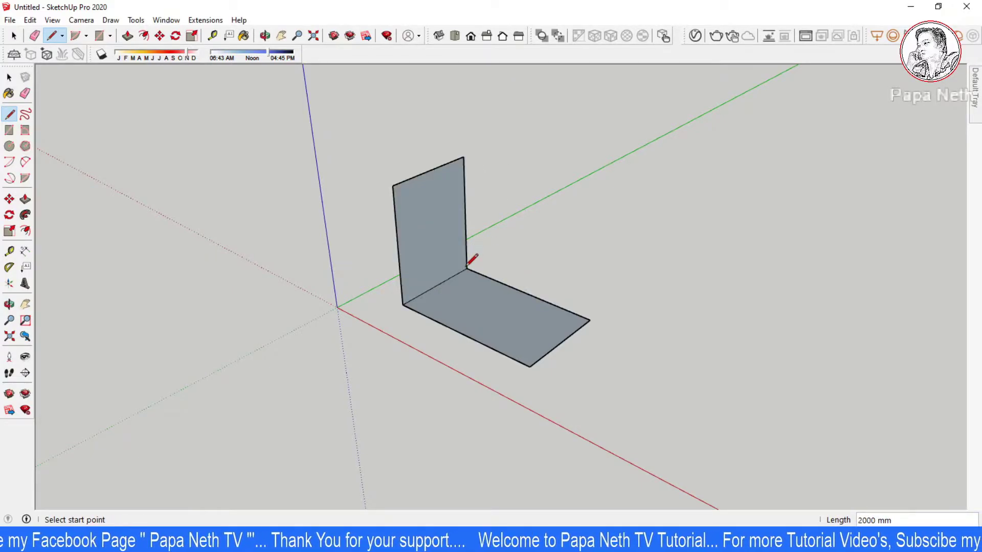
Close the right wall with a 2000 mm upright edge, forming a filled face
left_click(590, 320)
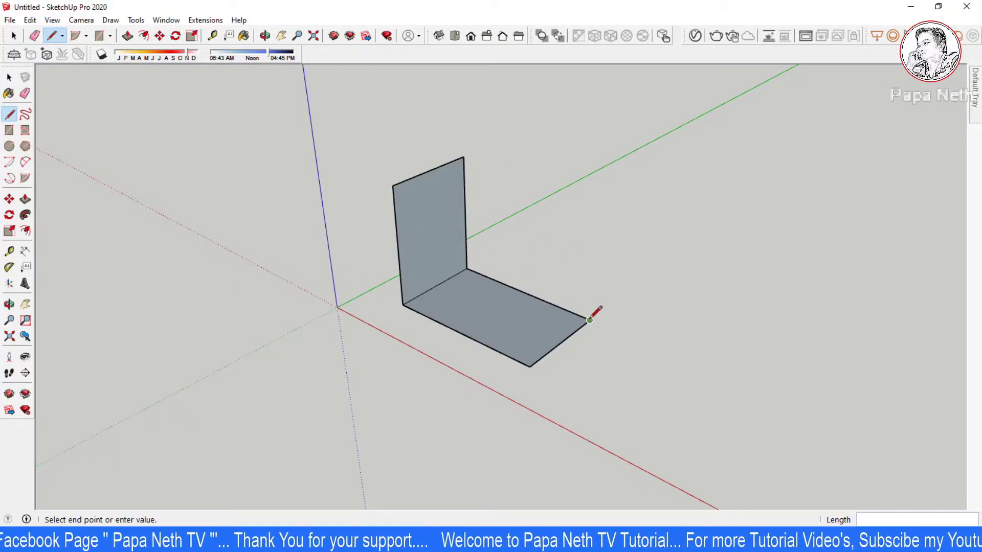
type("2000")
key("Return")
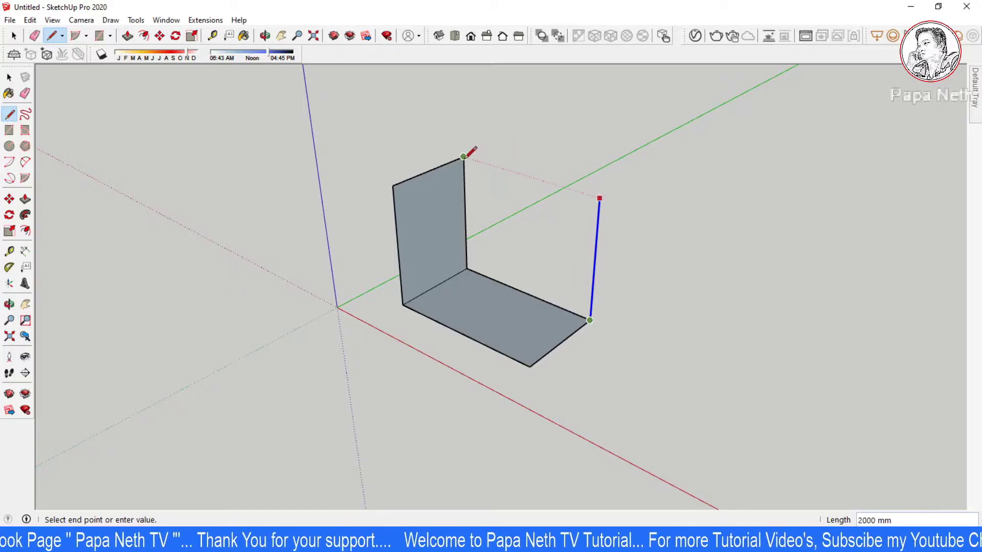
left_click(464, 157)
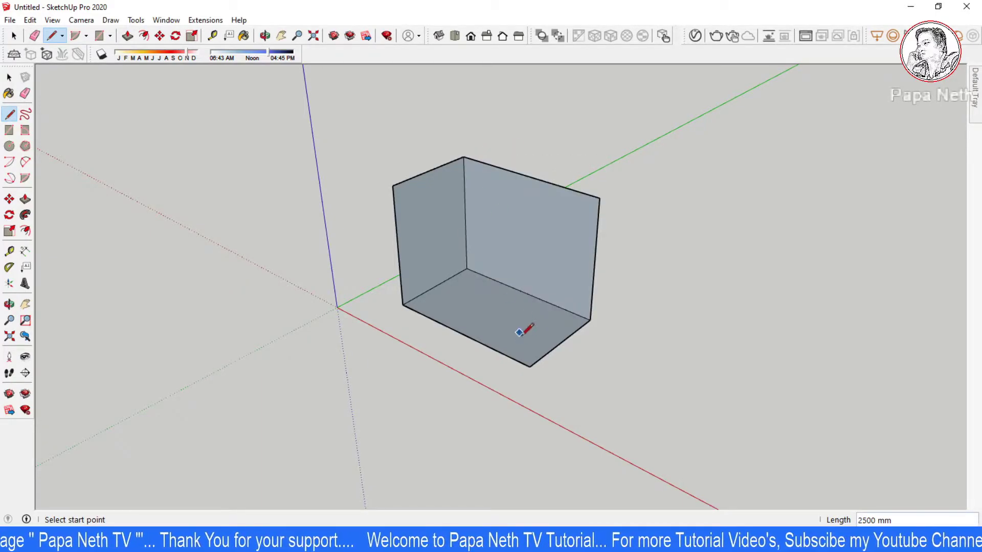
Raise a 2500 mm vertical edge from the floor's front corner
left_click(530, 366)
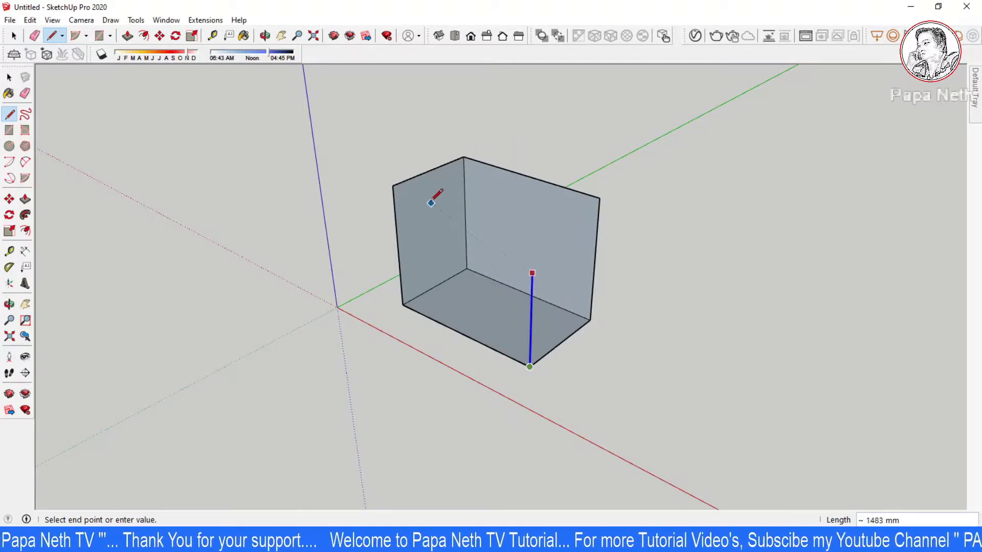
type("2500")
key("Return")
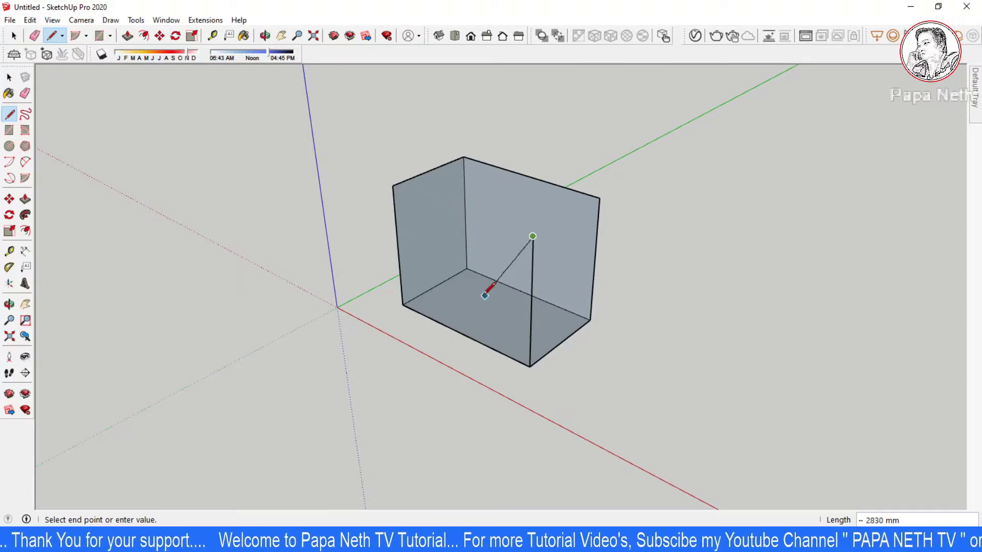
key("Escape")
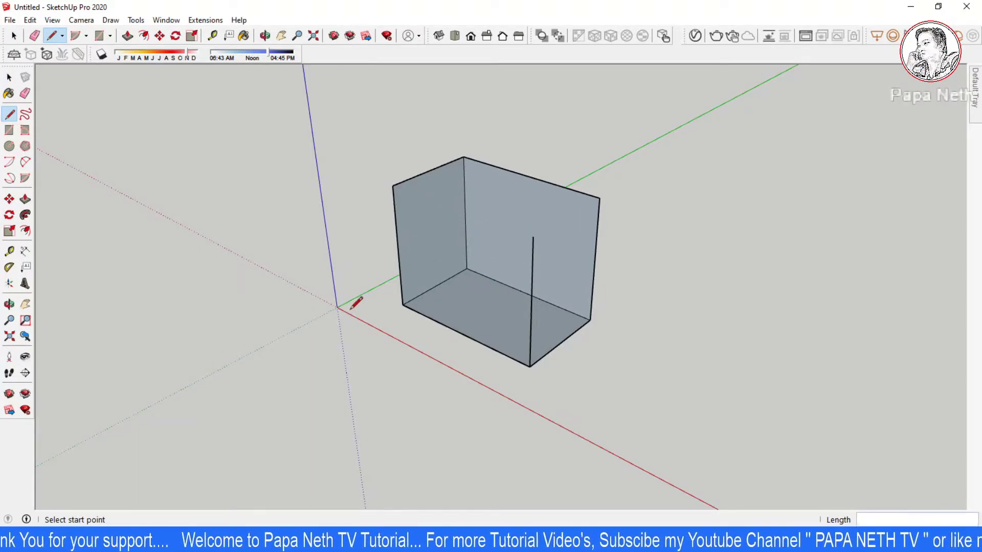
left_click(10, 77)
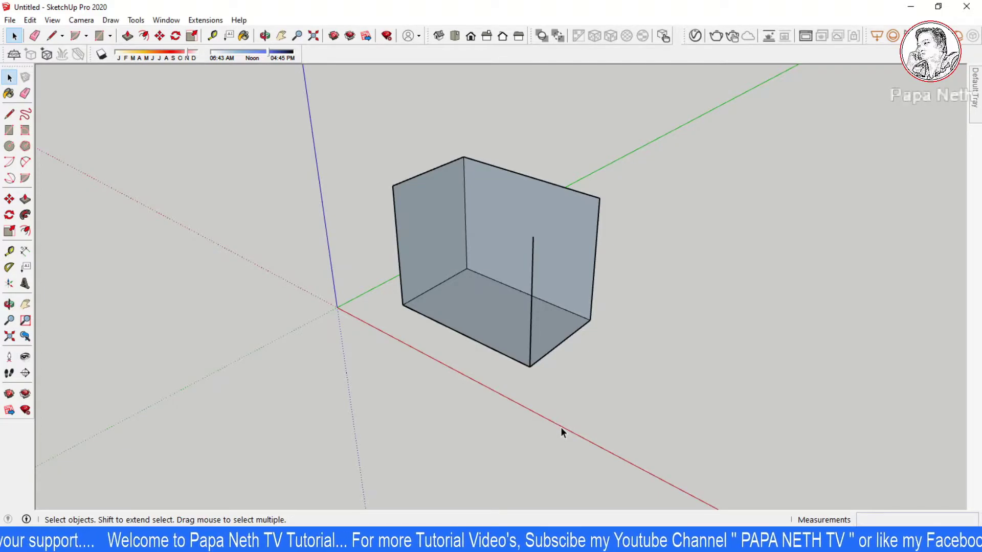
Orbit the box slightly and display the Camera > Standard Views list
mouse_move(560, 427)
middle_mouse_down()
mouse_move(589, 422)
mouse_move(563, 407)
mouse_move(561, 423)
mouse_move(642, 424)
mouse_move(576, 428)
middle_mouse_up()
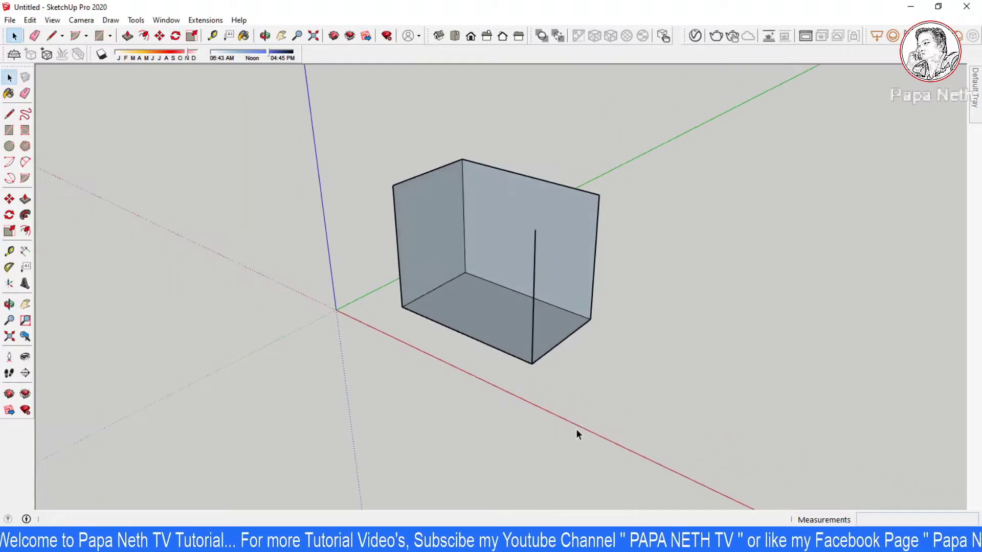
scroll(576, 429, "up", 1)
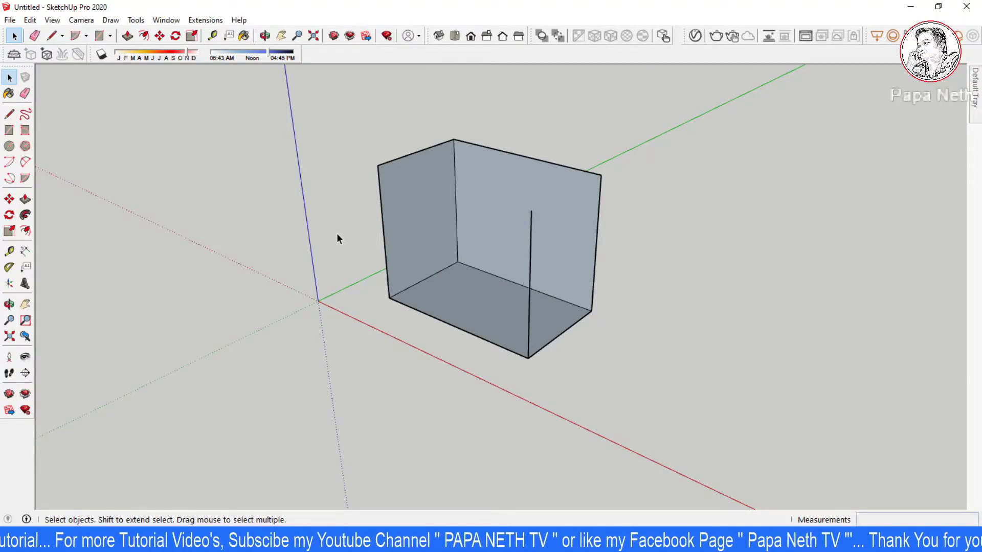
left_click(51, 20)
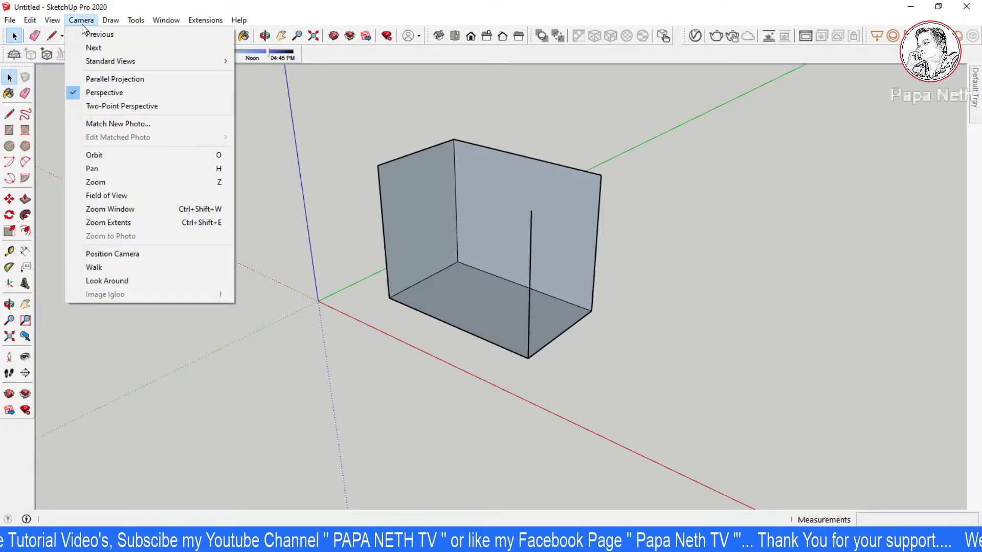
mouse_move(111, 61)
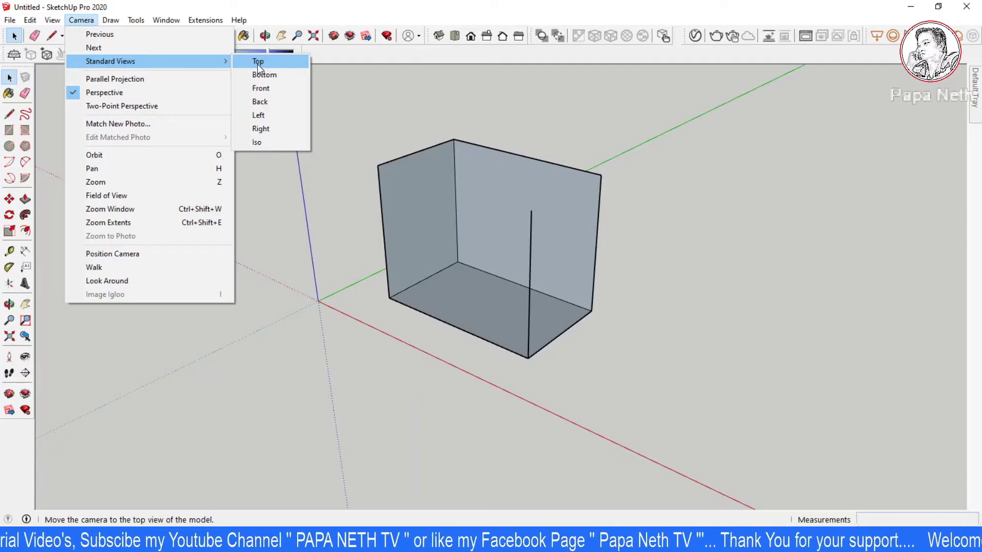
left_click(256, 89)
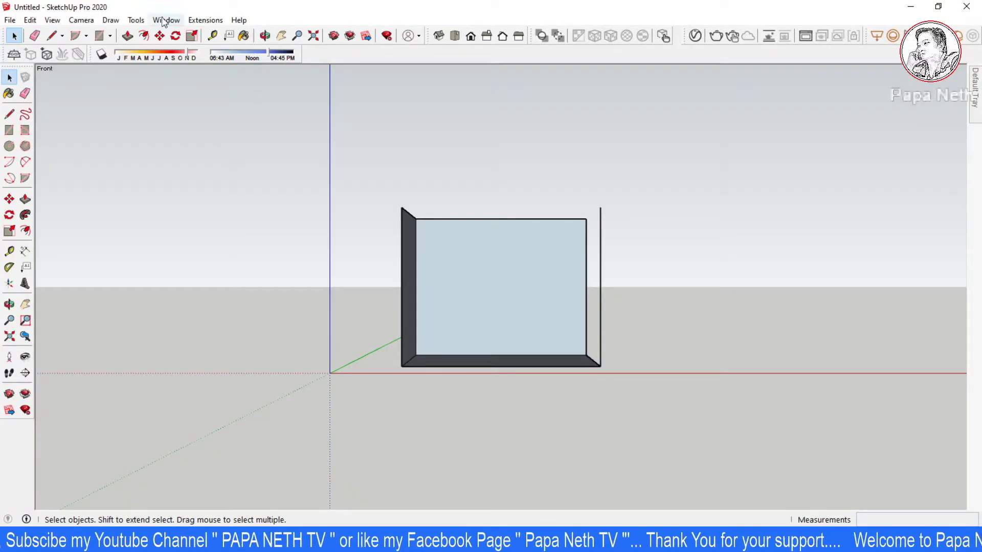
left_click(82, 20)
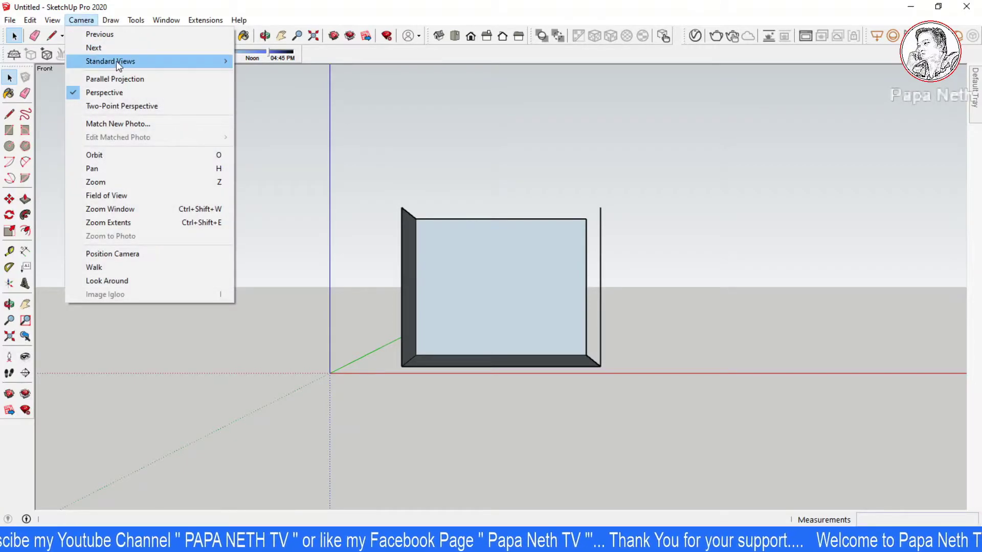
mouse_move(111, 61)
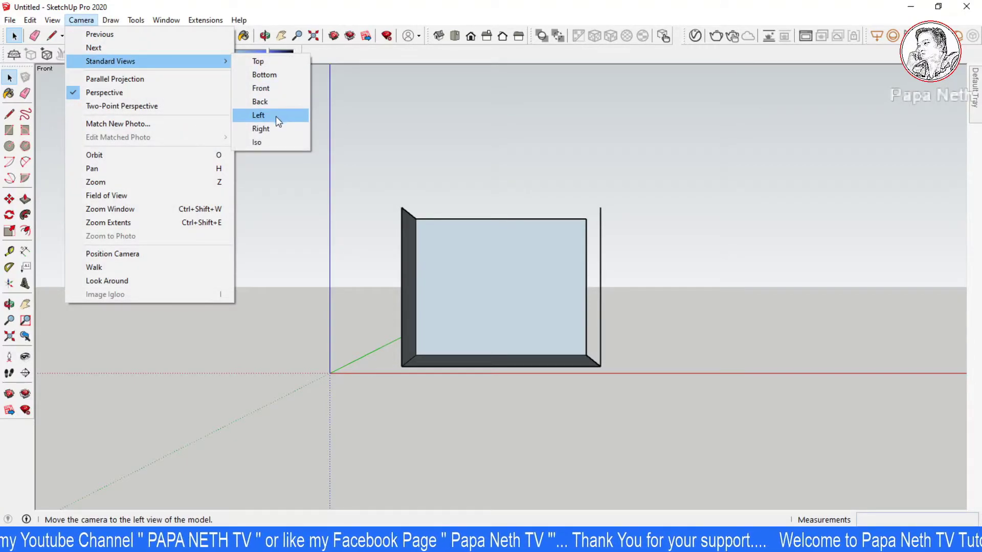
left_click(274, 61)
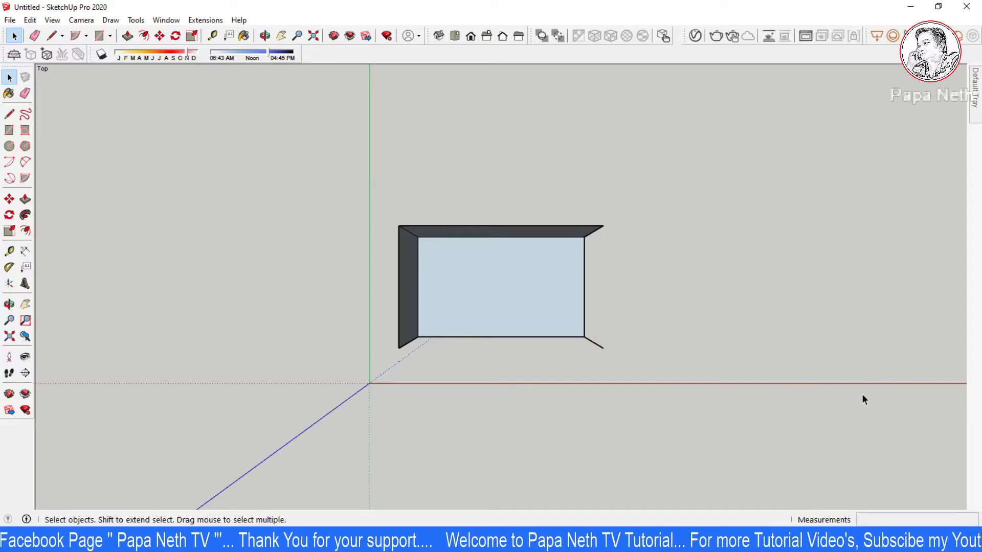
mouse_move(836, 388)
middle_mouse_down()
mouse_move(370, 253)
mouse_move(533, 281)
mouse_move(581, 250)
mouse_move(520, 217)
mouse_move(572, 273)
middle_mouse_up()
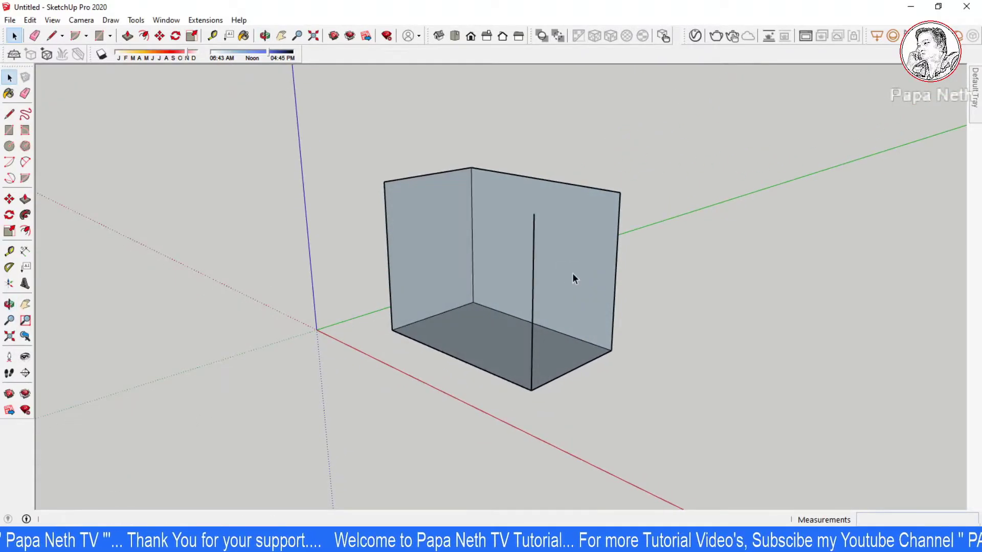
key("l")
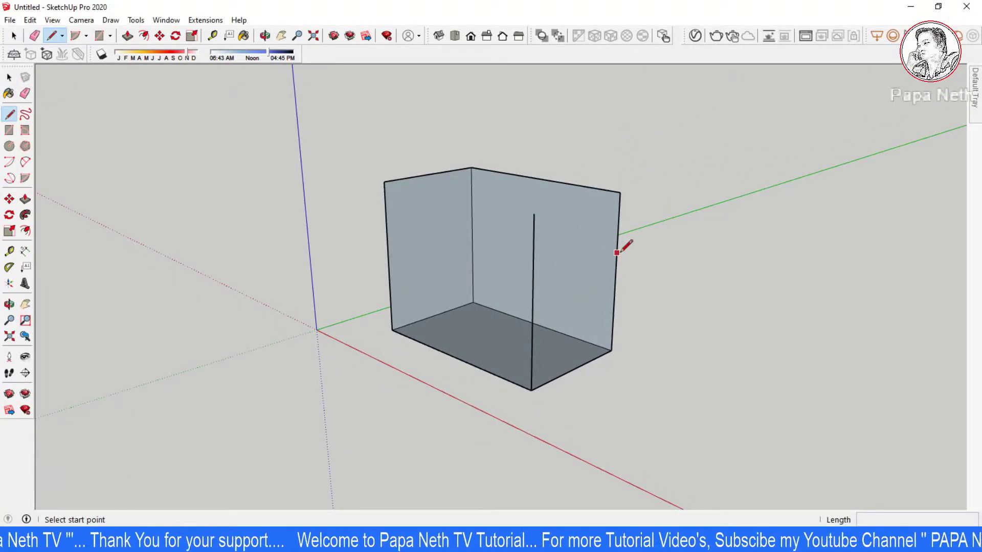
Draw the top front and top right edges to fill the box's front and top faces
left_click(383, 181)
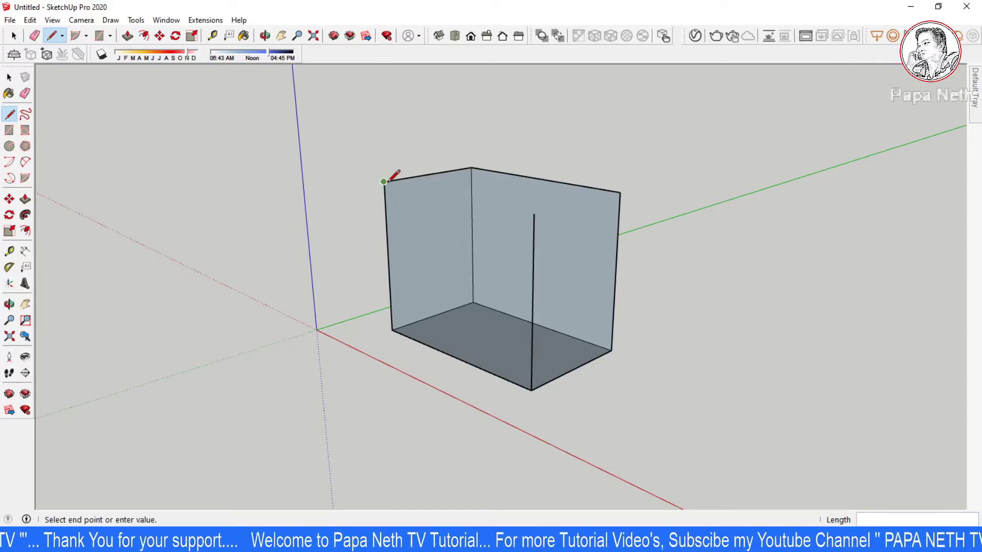
left_click(535, 214)
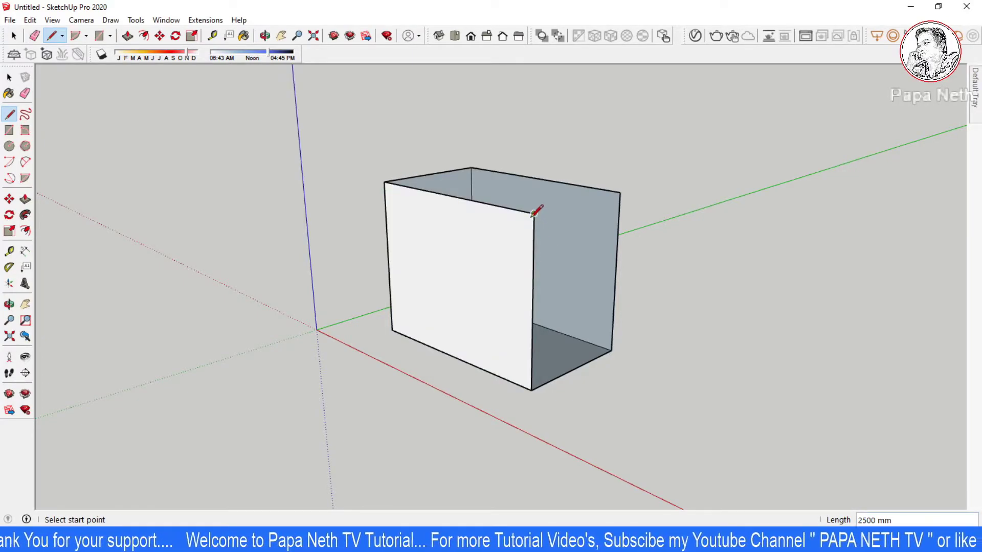
left_click(534, 213)
left_click(620, 192)
key("space")
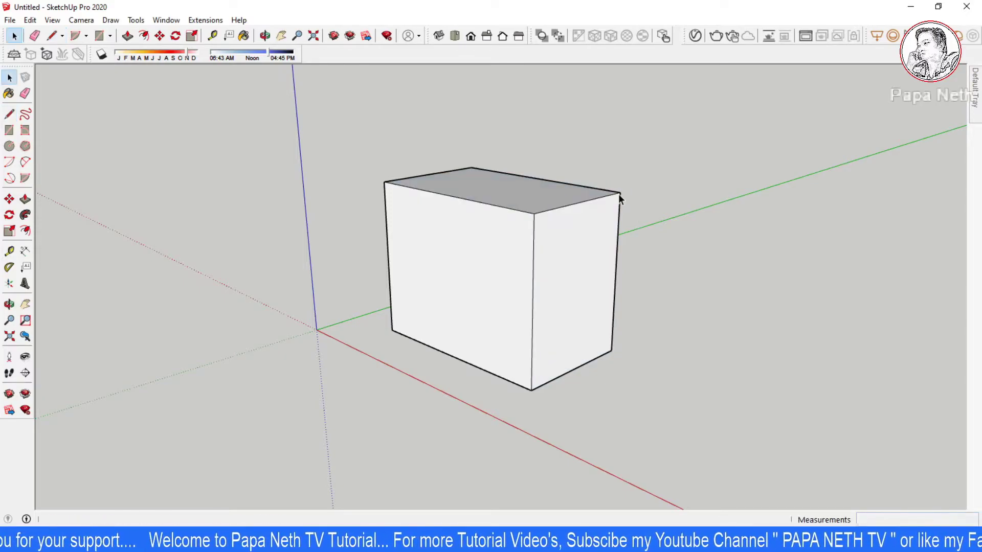
middle_click_drag(642, 310, 646, 291)
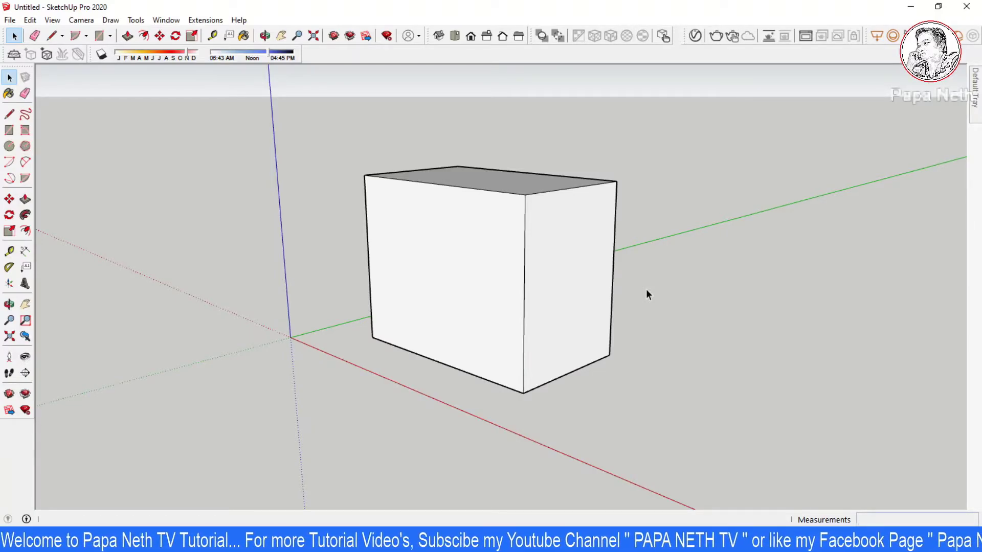
Zoom out and activate the Freehand tool from the Lines options
scroll(646, 289, "down", 2)
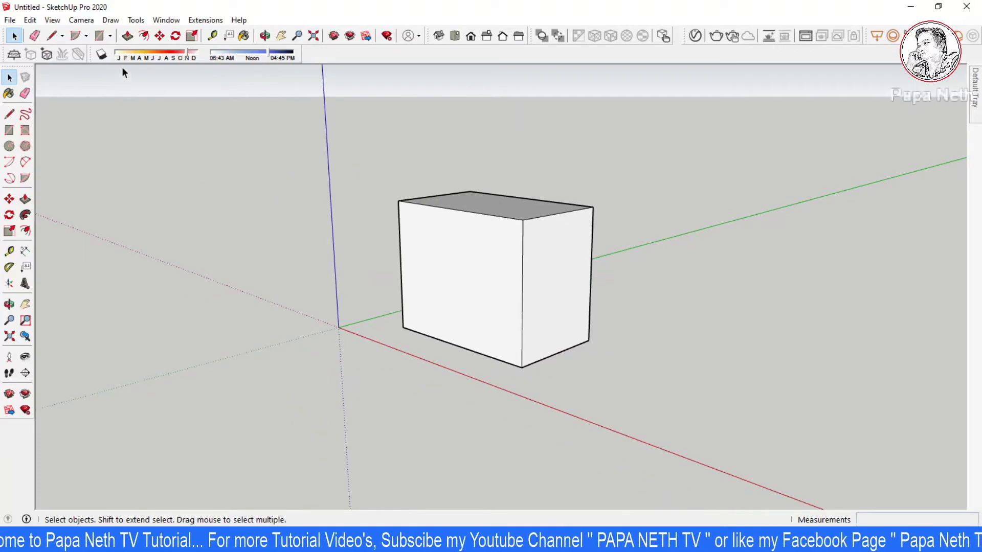
left_click(110, 20)
mouse_move(128, 35)
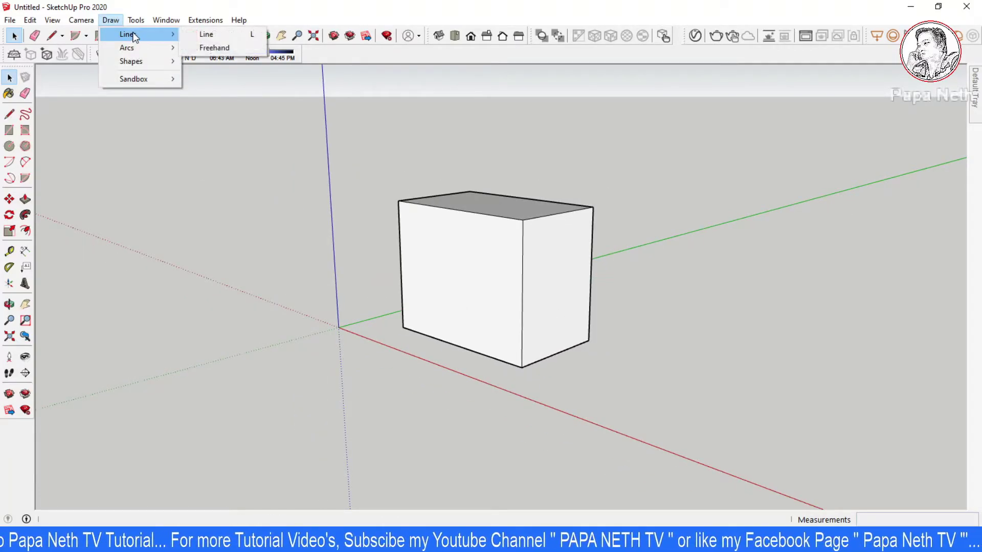
left_click(219, 49)
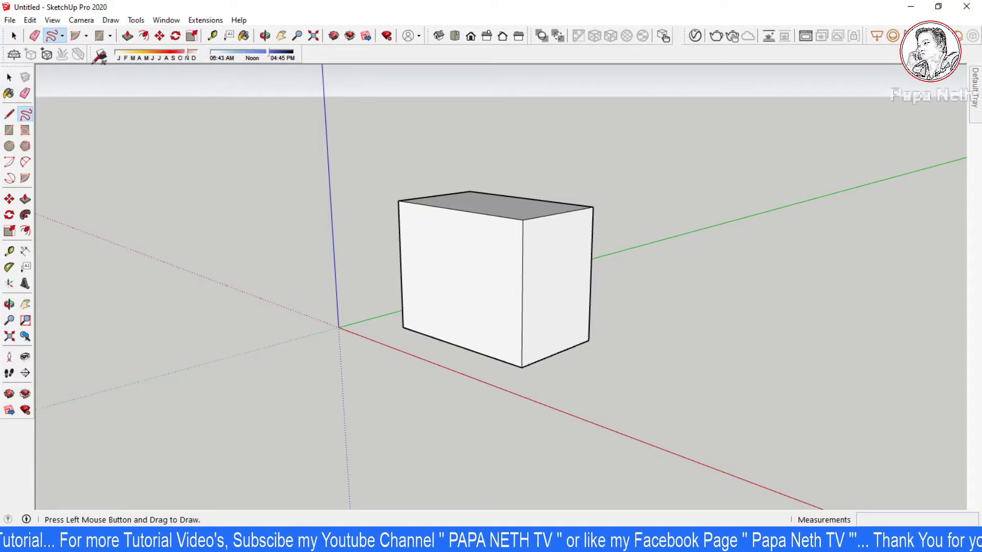
left_click(62, 36)
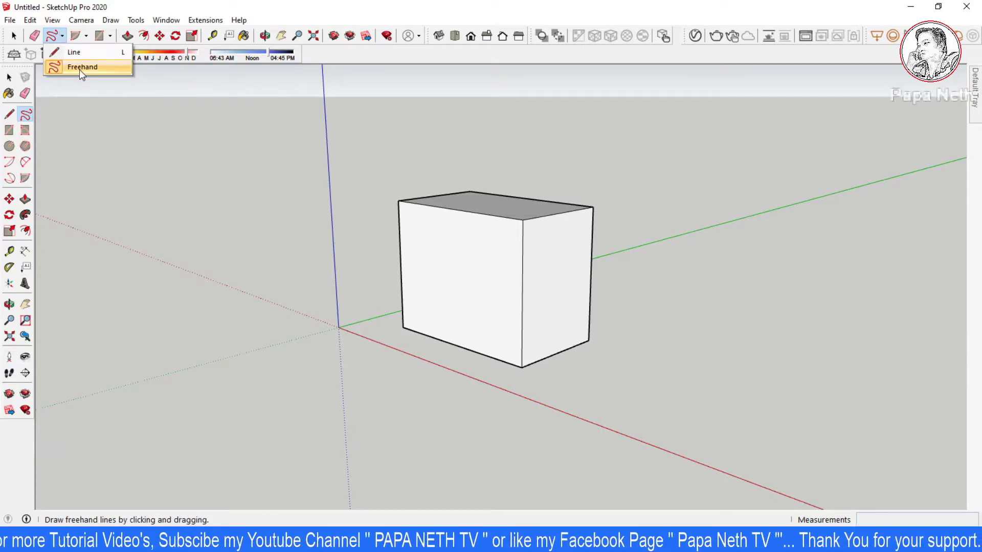
left_click(79, 70)
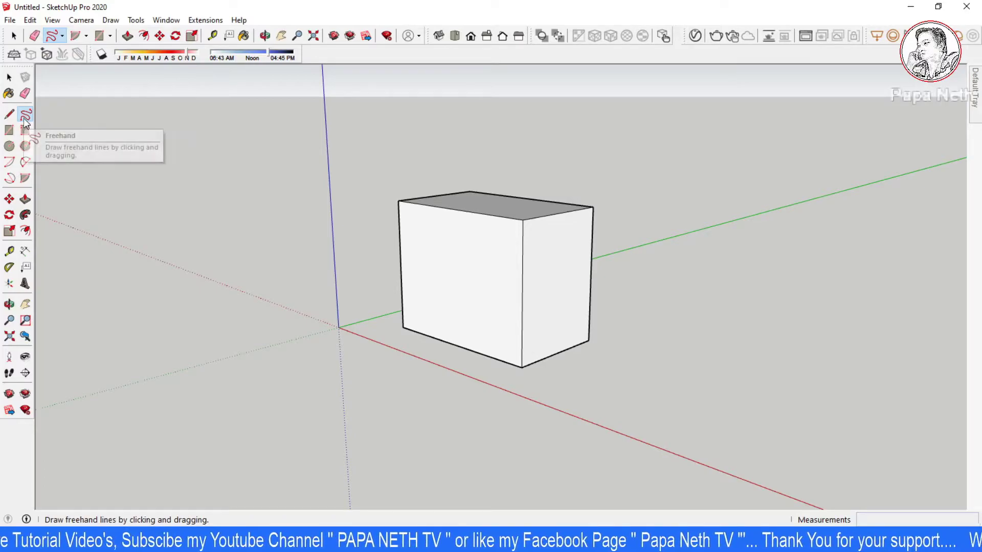
Draw a closed freehand loop to the right of the box, forming a filled grey face
mouse_move(629, 322)
middle_mouse_down()
mouse_move(574, 331)
mouse_move(625, 364)
mouse_move(520, 292)
mouse_move(445, 339)
mouse_move(658, 337)
mouse_move(564, 325)
mouse_move(614, 332)
middle_mouse_up()
scroll(665, 342, "up", 3)
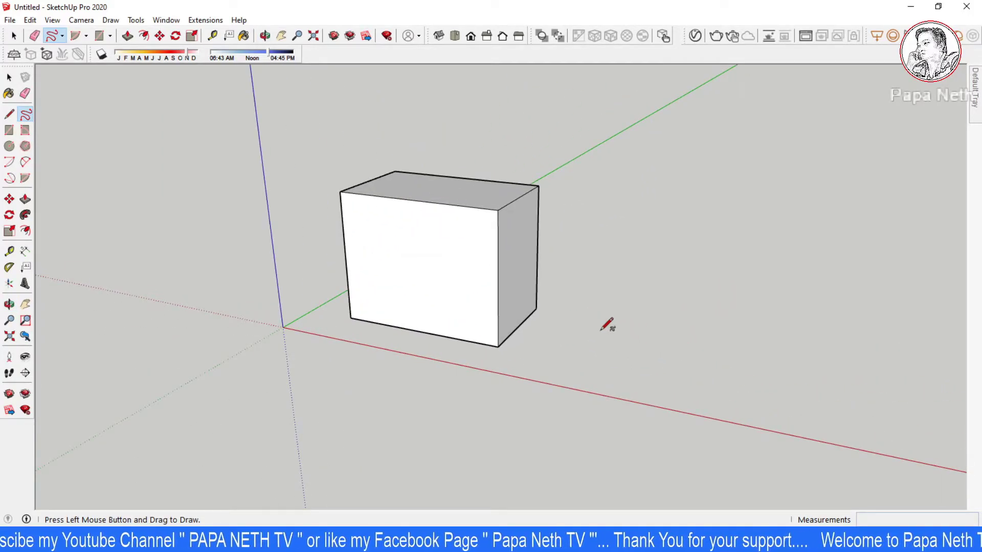
mouse_move(607, 323)
middle_mouse_down()
mouse_move(635, 350)
mouse_move(649, 335)
middle_mouse_up()
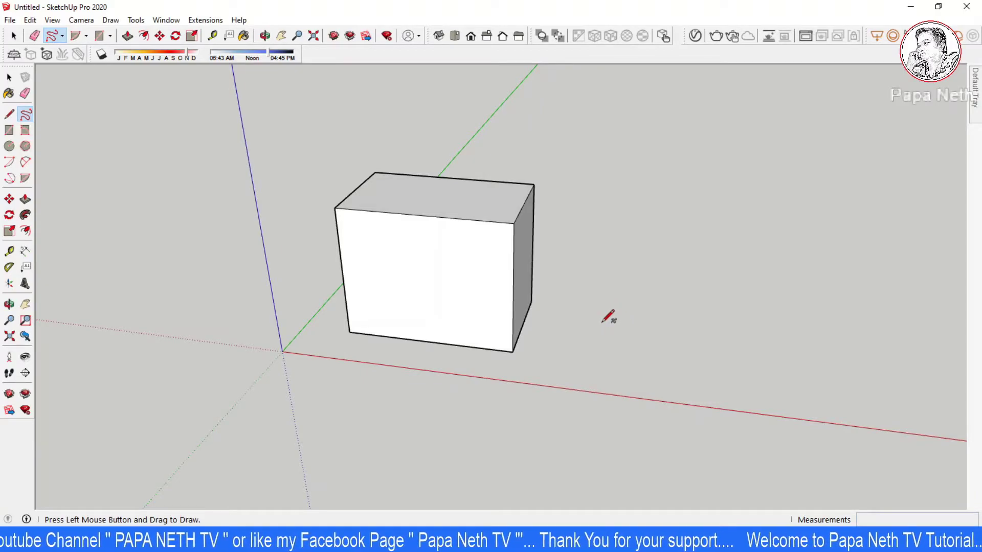
mouse_move(601, 322)
left_mouse_down()
mouse_move(655, 366)
mouse_move(745, 317)
mouse_move(847, 381)
left_mouse_up()
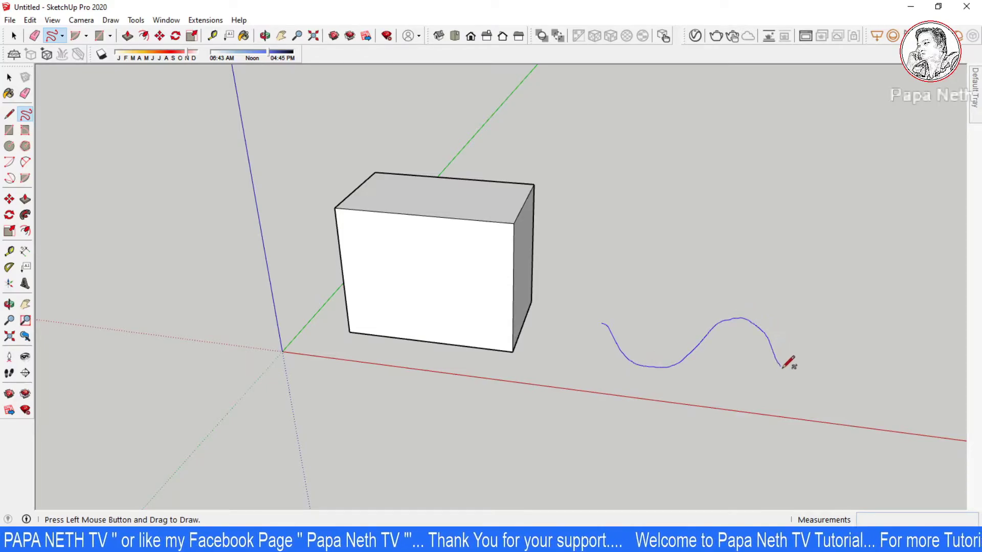
mouse_move(864, 372)
left_mouse_down()
mouse_move(845, 258)
mouse_move(786, 245)
mouse_move(651, 303)
mouse_move(618, 305)
left_mouse_up()
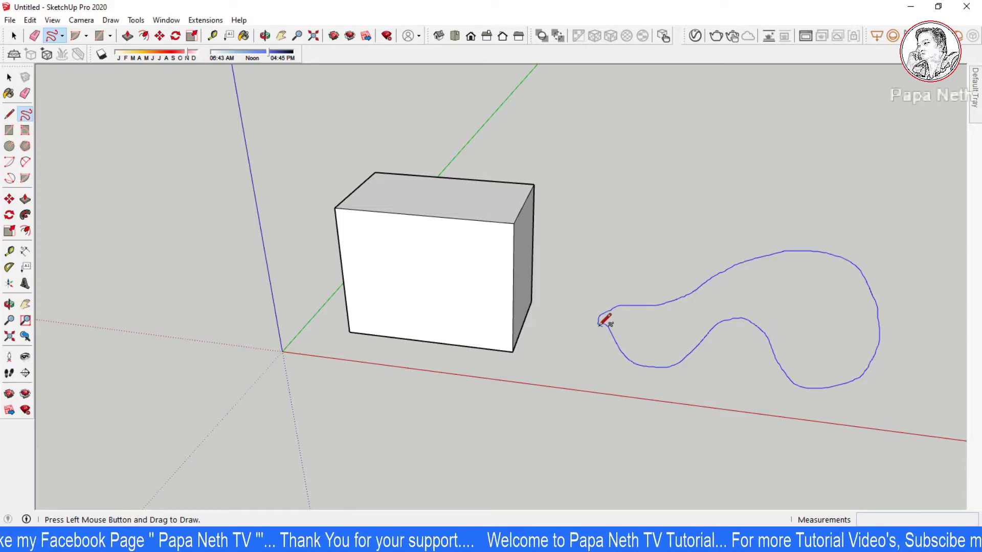
left_click_drag(609, 317, 613, 319)
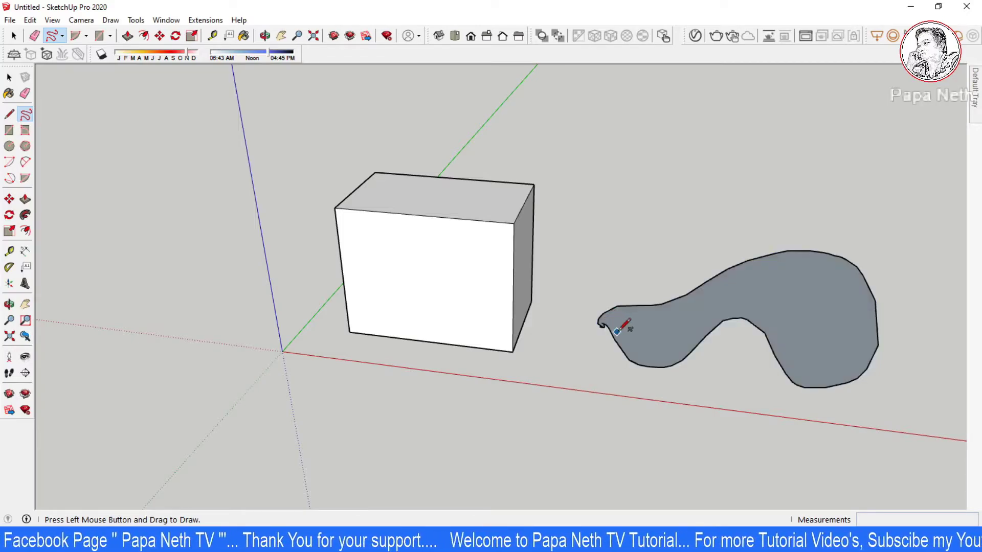
Zoom and orbit to inspect the new face, ending with the box behind it
scroll(604, 319, "up", 3)
scroll(596, 322, "up", 3)
scroll(601, 327, "up", 3)
scroll(608, 327, "down", 2)
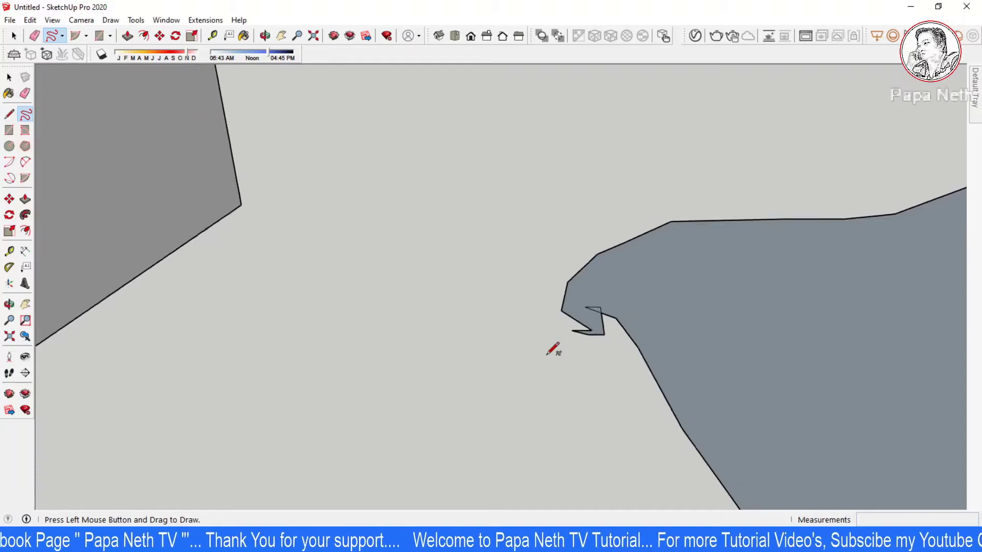
scroll(552, 345, "down", 3)
scroll(508, 317, "down", 3)
scroll(587, 333, "down", 2)
mouse_move(583, 341)
middle_mouse_down()
mouse_move(745, 351)
mouse_move(675, 358)
mouse_move(554, 329)
mouse_move(611, 357)
mouse_move(630, 324)
mouse_move(587, 329)
middle_mouse_up()
scroll(609, 348, "down", 3)
scroll(560, 337, "down", 3)
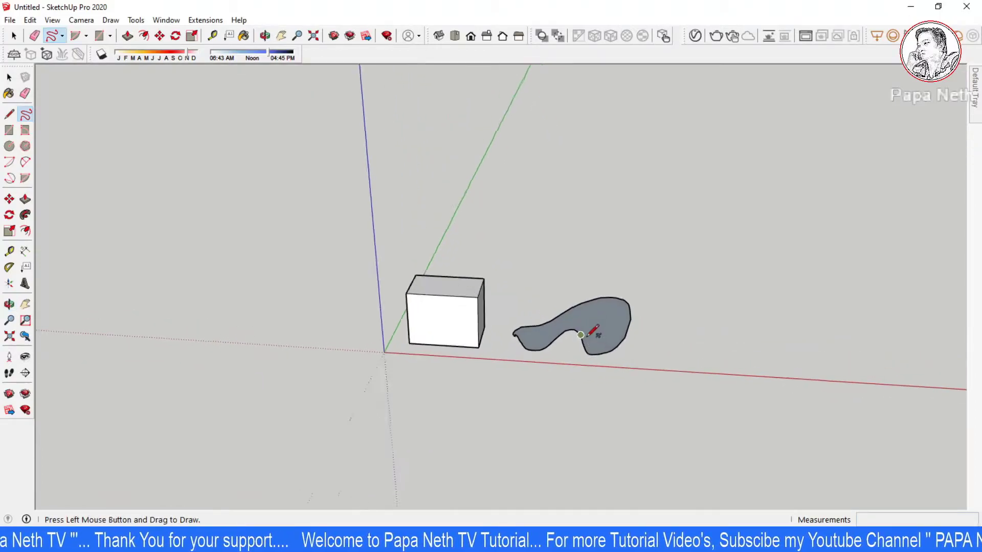
scroll(599, 335, "up", 3)
scroll(526, 299, "down", 3)
scroll(639, 327, "up", 2)
scroll(558, 305, "up", 3)
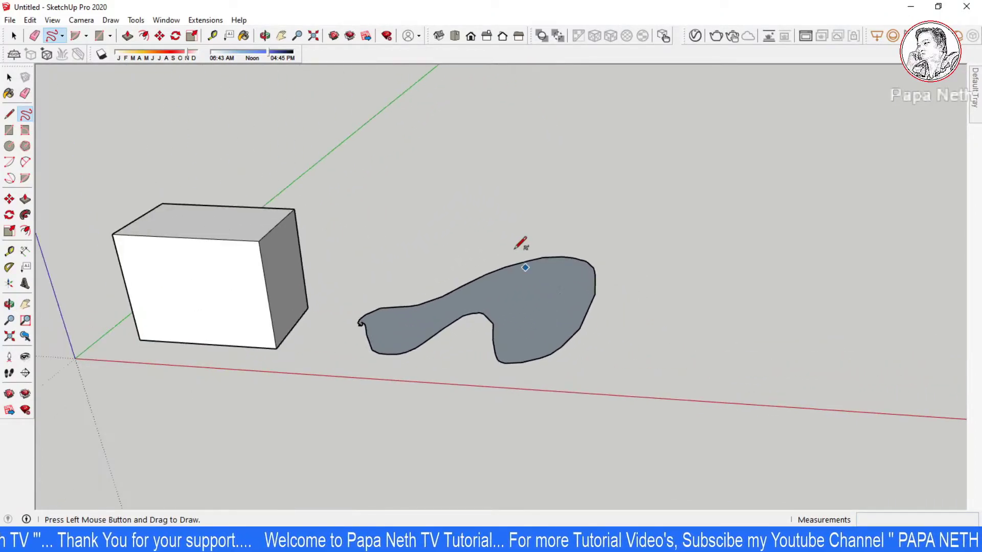
mouse_move(648, 353)
middle_mouse_down()
mouse_move(340, 372)
mouse_move(645, 363)
mouse_move(670, 330)
mouse_move(562, 333)
mouse_move(632, 320)
mouse_move(649, 327)
middle_mouse_up()
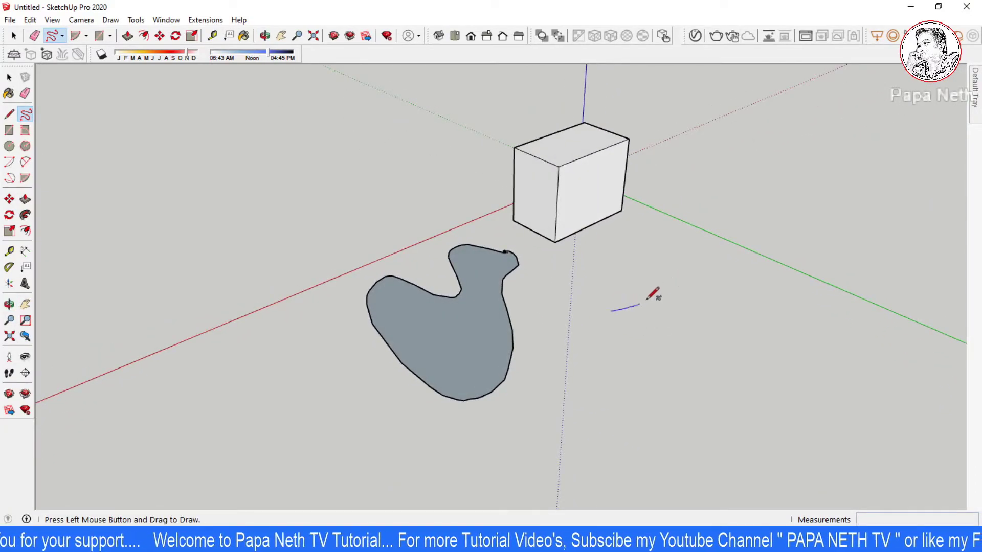
Undo the stray strokes and draw a closed freehand loop right of the first shape
left_click_drag(646, 301, 701, 284)
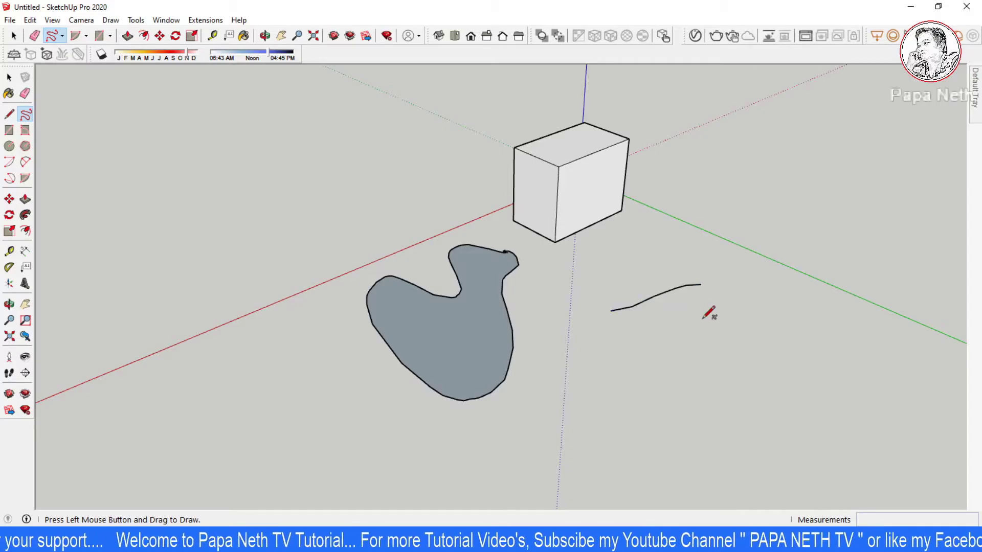
key("ctrl+z")
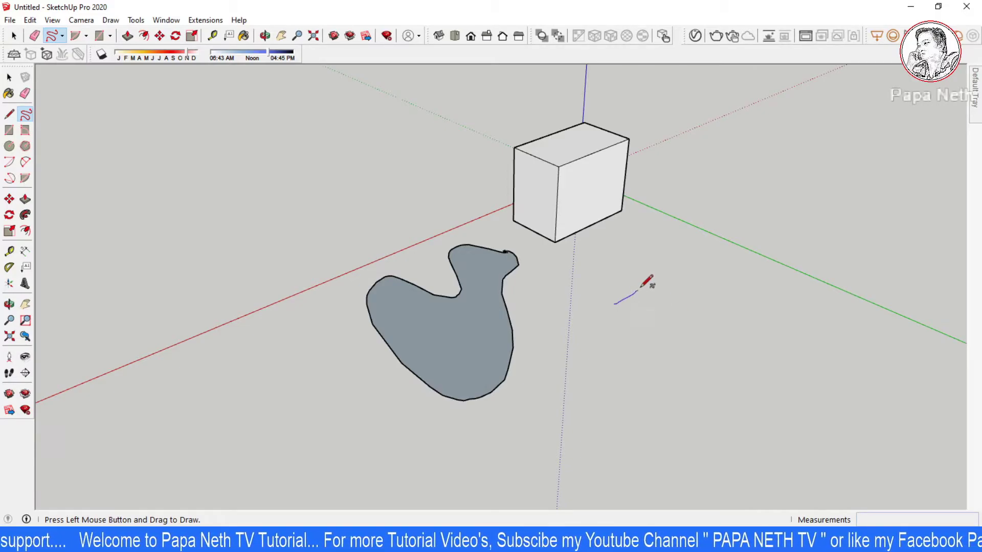
key("ctrl+z")
mouse_move(607, 303)
left_mouse_down()
mouse_move(710, 291)
mouse_move(771, 371)
mouse_move(652, 407)
mouse_move(612, 306)
left_mouse_up()
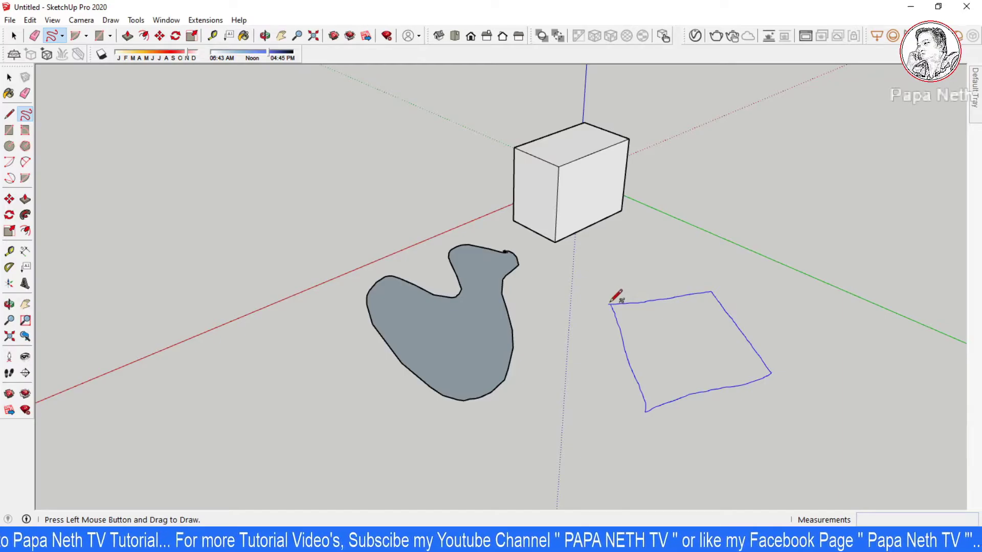
left_click_drag(611, 305, 642, 317)
Zoom and orbit to inspect where the new loop closes into a face
scroll(640, 296, "up", 1)
scroll(613, 307, "up", 3)
scroll(585, 314, "up", 2)
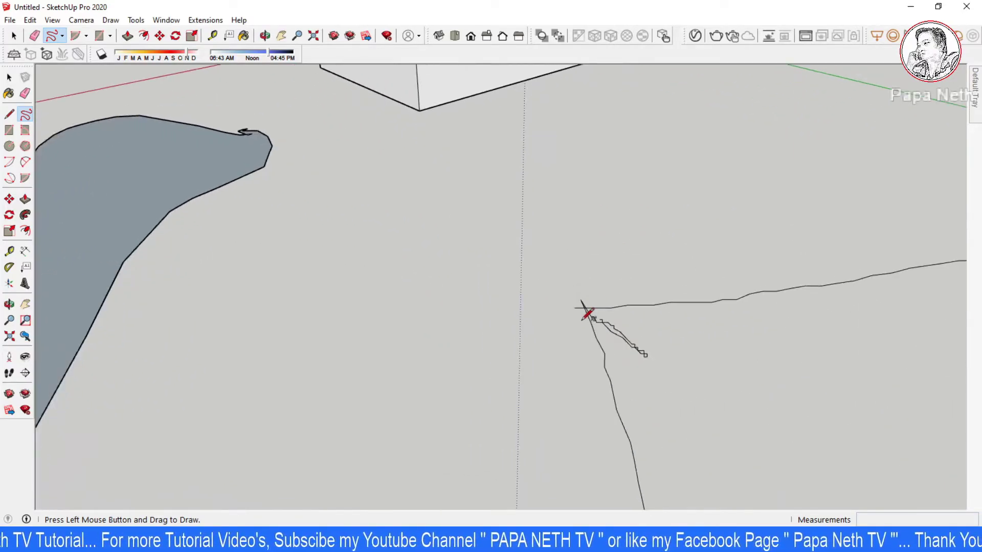
scroll(587, 314, "up", 3)
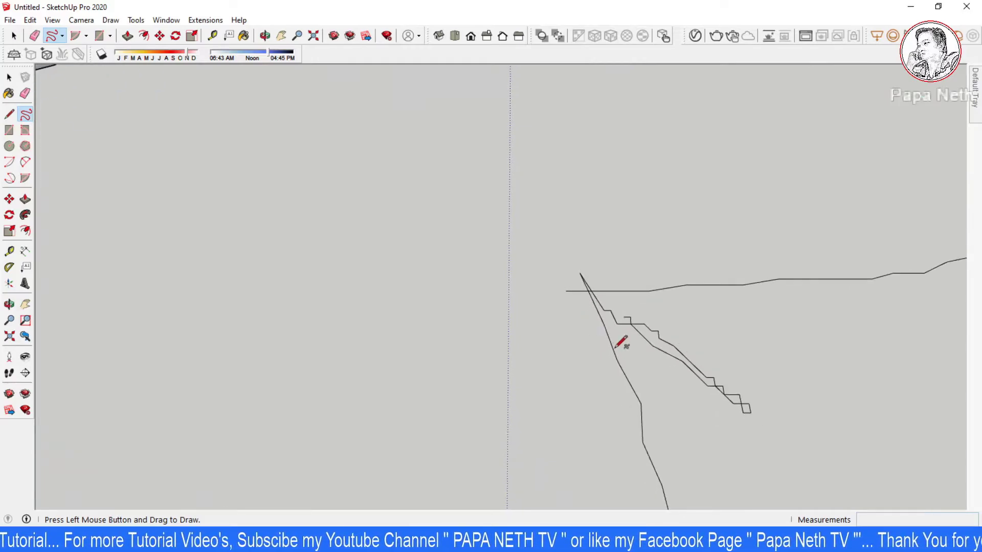
mouse_move(622, 340)
middle_mouse_down()
mouse_move(751, 192)
mouse_move(771, 131)
mouse_move(736, 236)
mouse_move(591, 335)
middle_mouse_up()
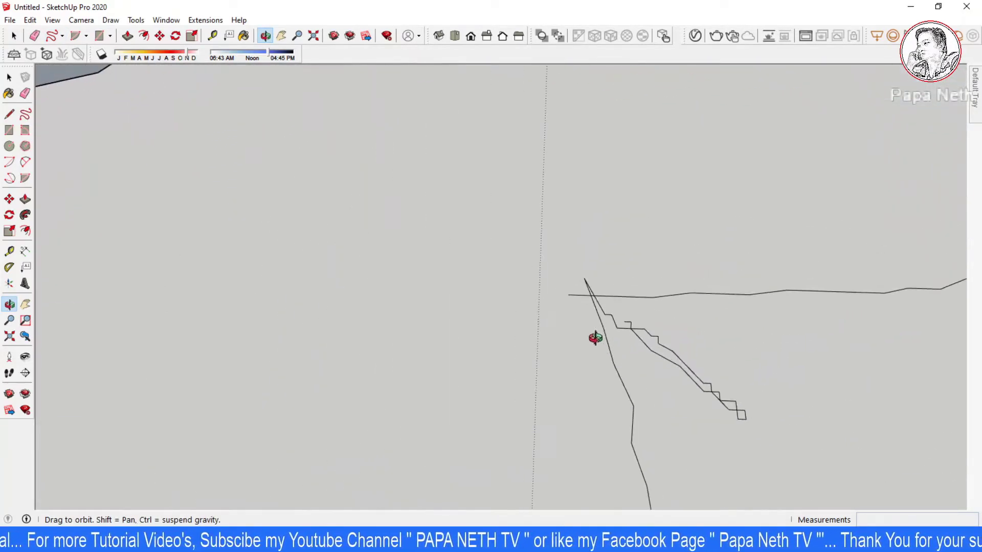
scroll(616, 284, "up", 1)
scroll(588, 280, "up", 2)
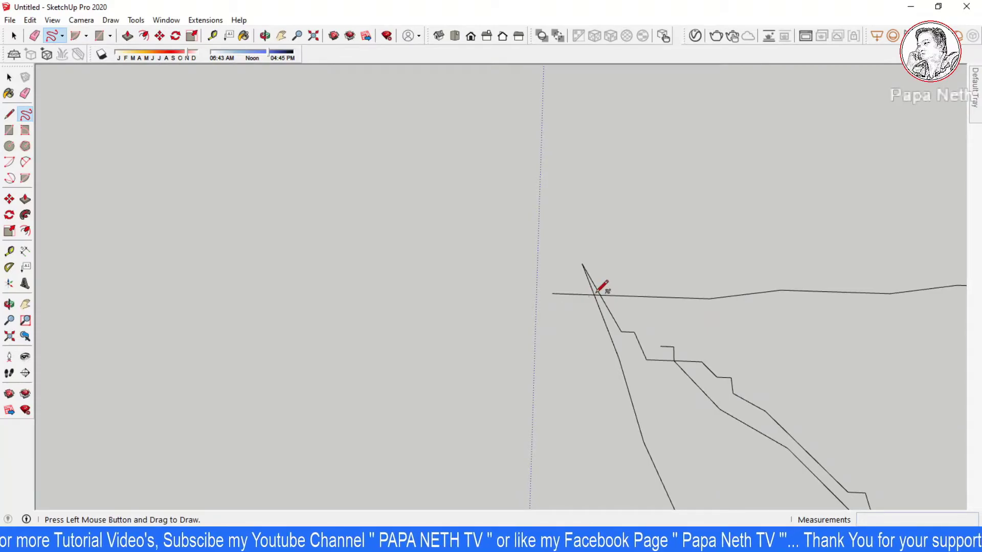
scroll(550, 254, "down", 3)
scroll(547, 263, "down", 3)
scroll(547, 262, "down", 2)
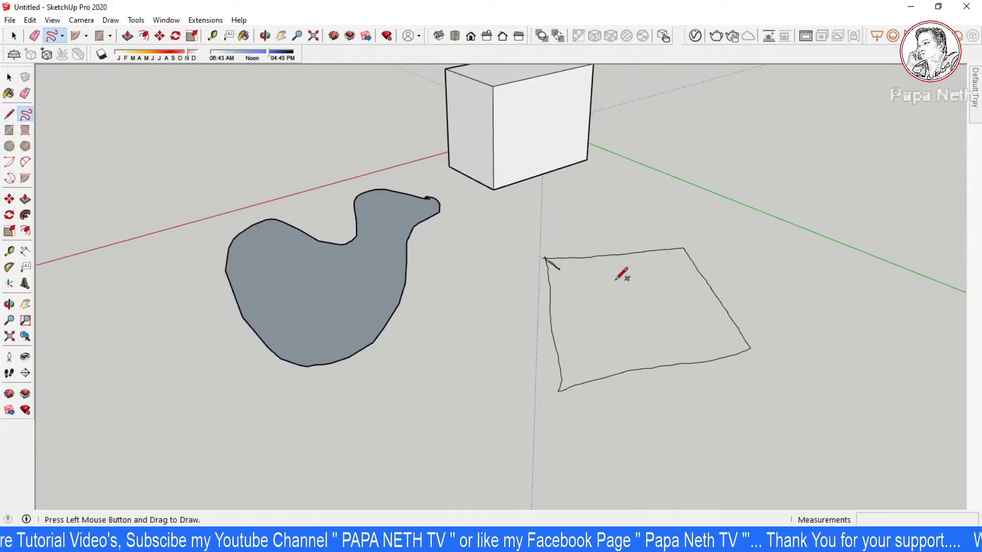
mouse_move(580, 285)
left_mouse_down()
mouse_move(646, 242)
mouse_move(684, 248)
mouse_move(705, 291)
mouse_move(672, 333)
mouse_move(620, 325)
mouse_move(581, 284)
left_mouse_up()
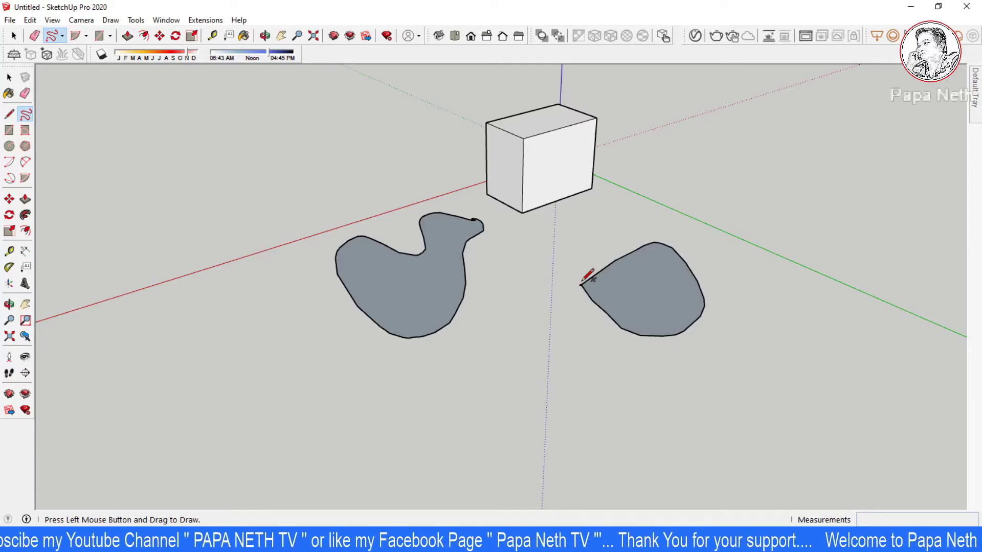
Orbit and zoom in toward the right-hand shape's pointed corner
middle_click_drag(598, 287, 767, 281)
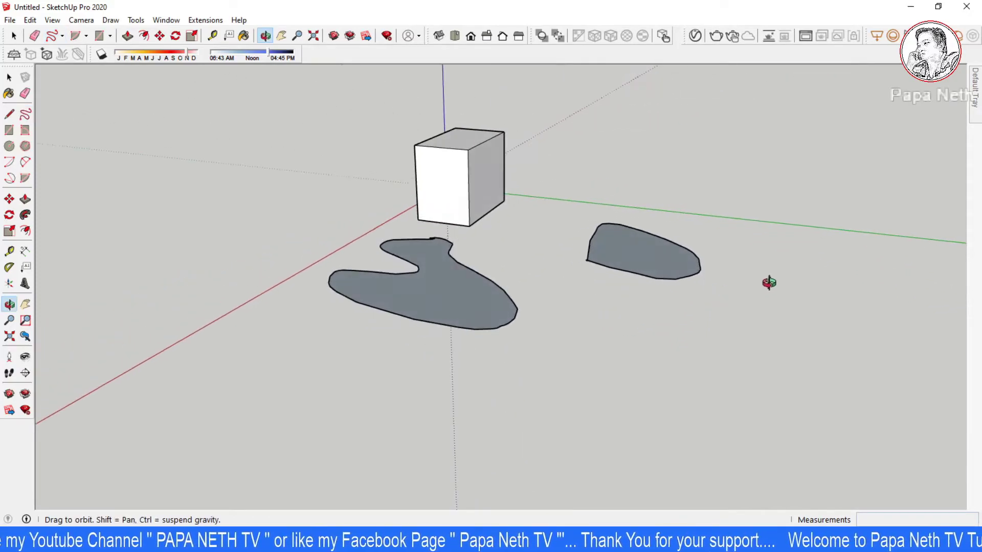
scroll(649, 240, "up", 2)
scroll(639, 251, "up", 3)
scroll(532, 271, "up", 2)
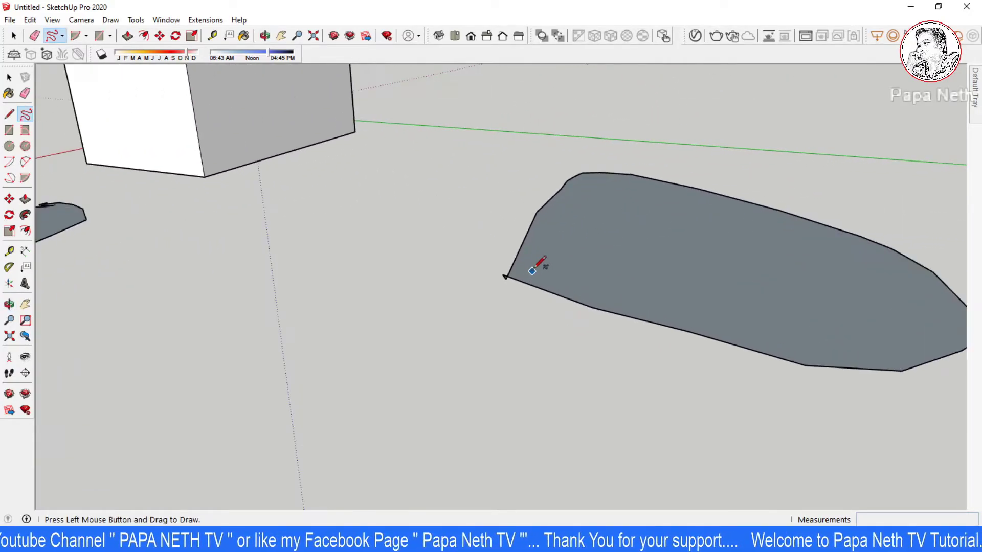
scroll(526, 271, "up", 2)
scroll(506, 275, "up", 2)
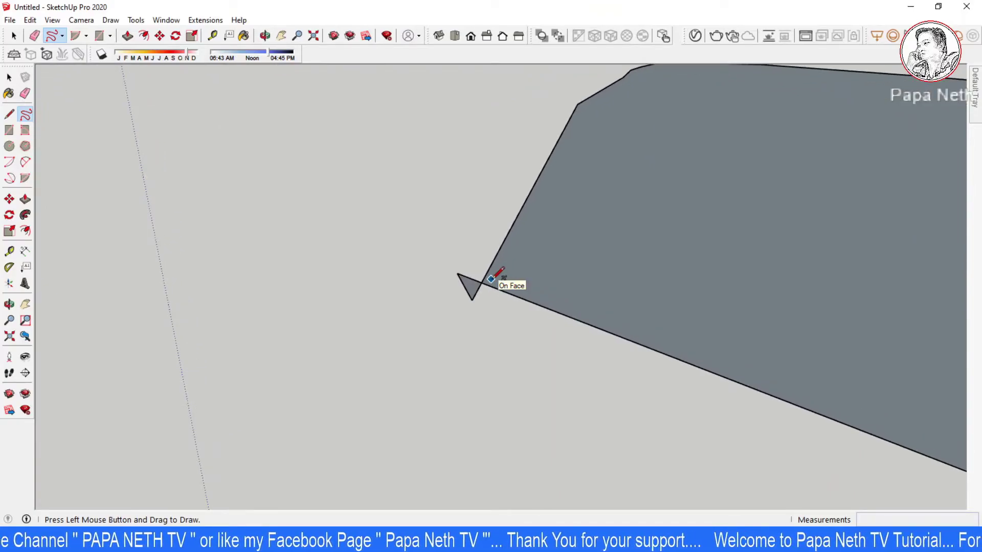
scroll(469, 264, "down", 3)
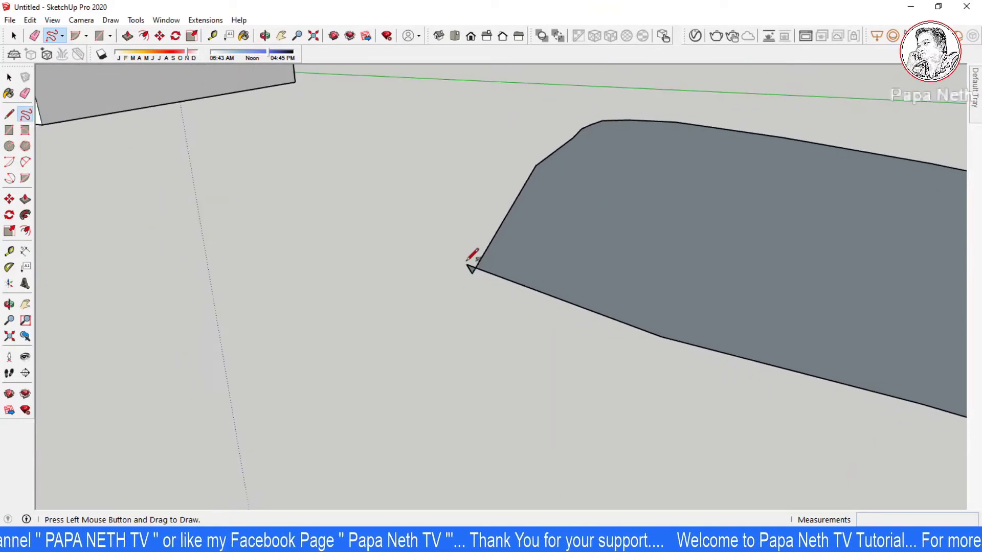
mouse_move(469, 263)
middle_mouse_down()
mouse_move(522, 283)
mouse_move(426, 269)
mouse_move(493, 228)
mouse_move(563, 263)
middle_mouse_up()
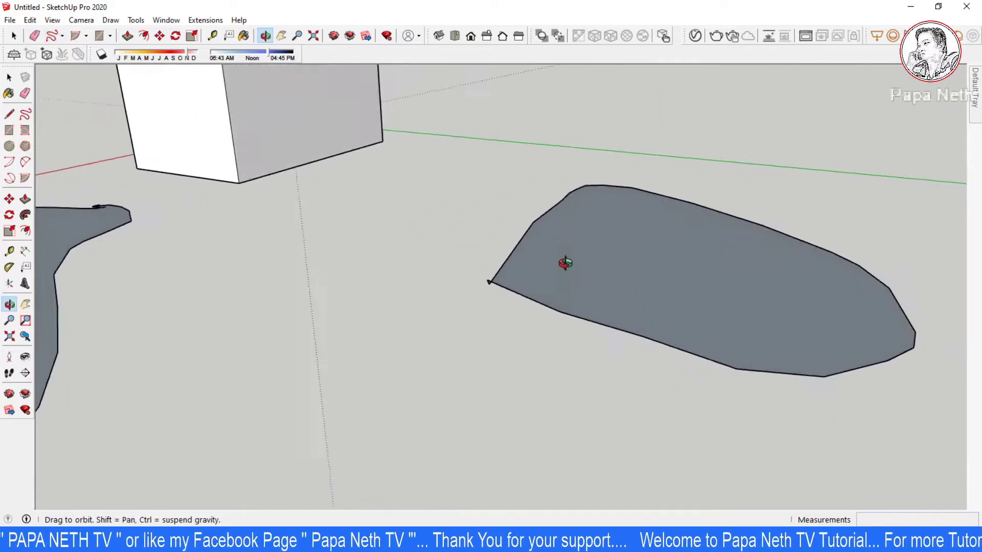
scroll(547, 219, "up", 2)
scroll(532, 214, "up", 2)
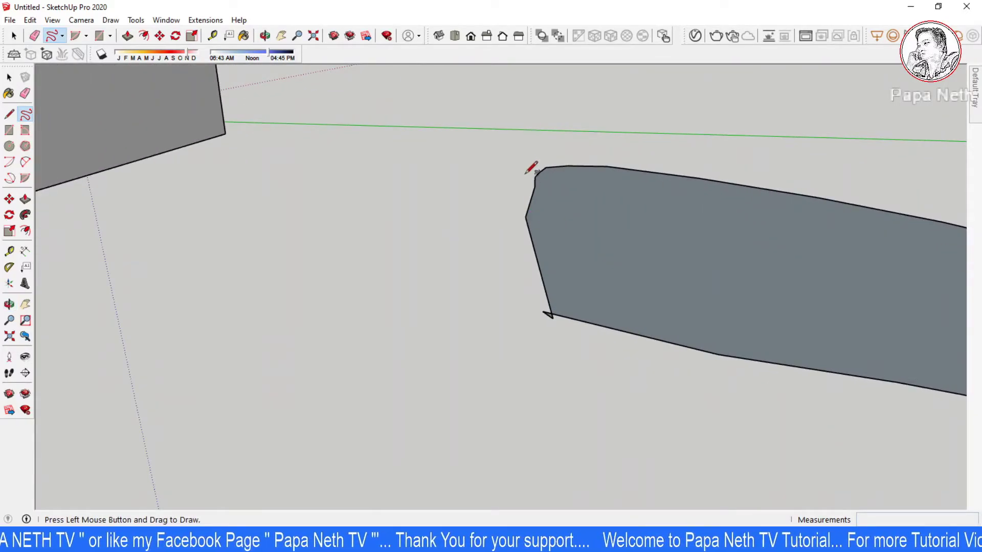
mouse_move(543, 192)
middle_mouse_down()
mouse_move(467, 214)
mouse_move(516, 203)
middle_mouse_up()
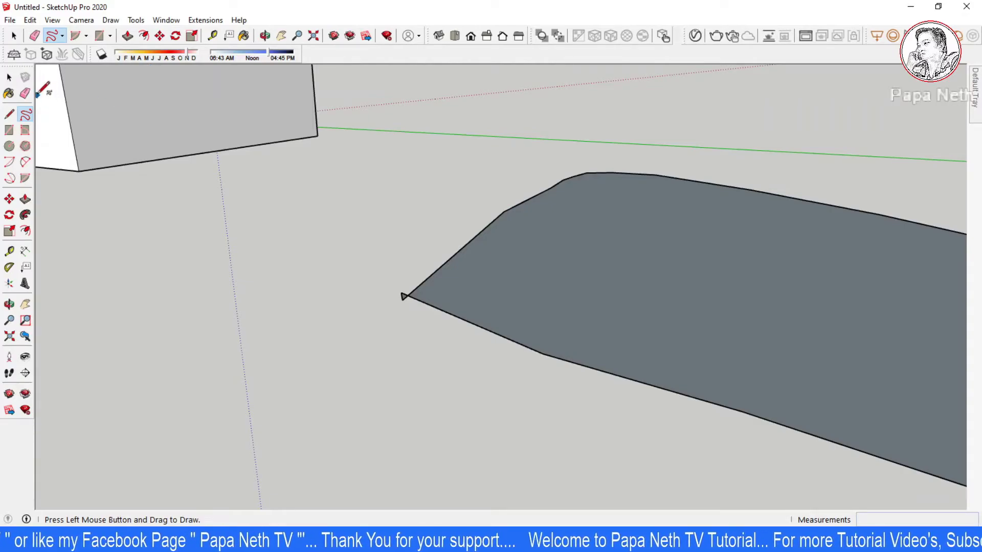
Draw two vertical edges up from the shape's border and join their tops into an upright face
left_click(9, 115)
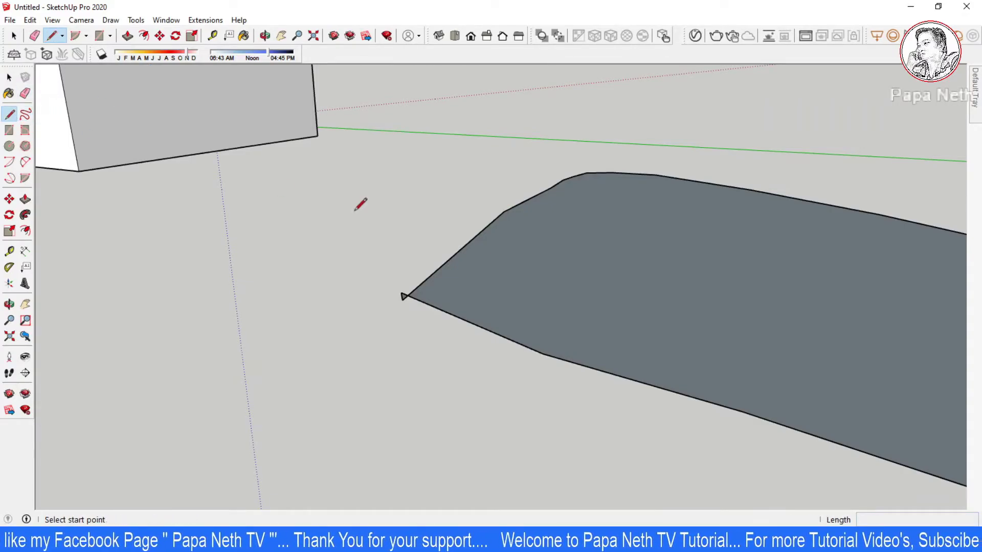
left_click(407, 296)
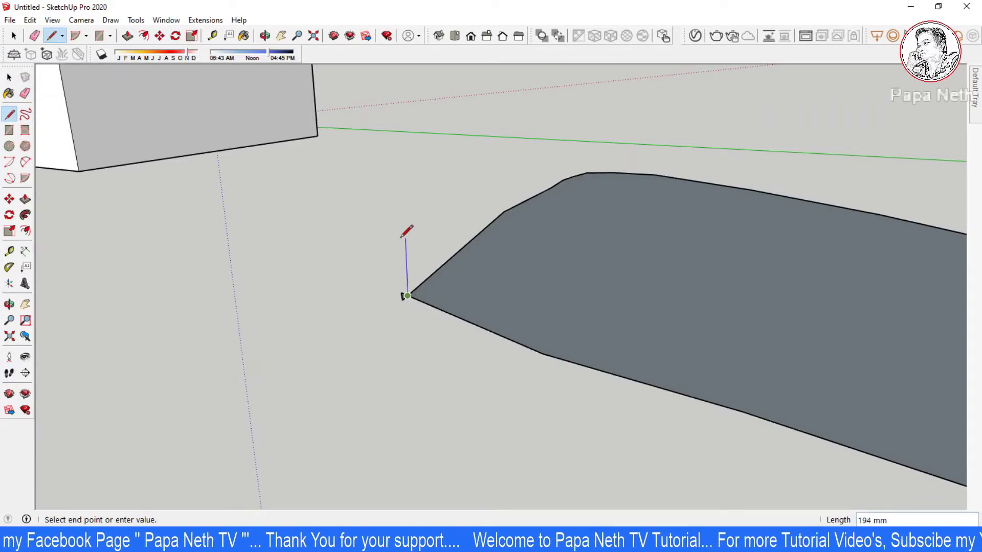
left_click(402, 170)
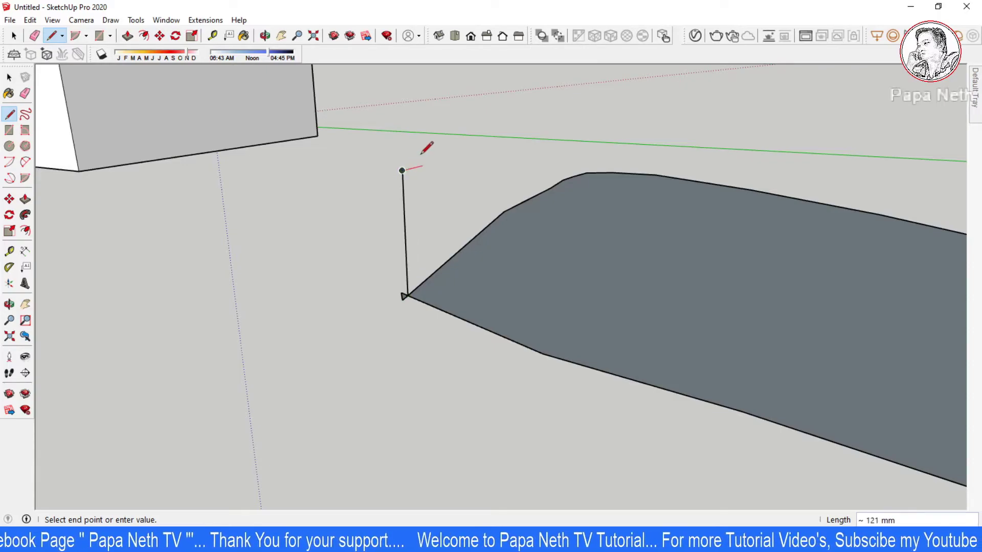
key("Escape")
middle_click_drag(490, 189, 462, 224)
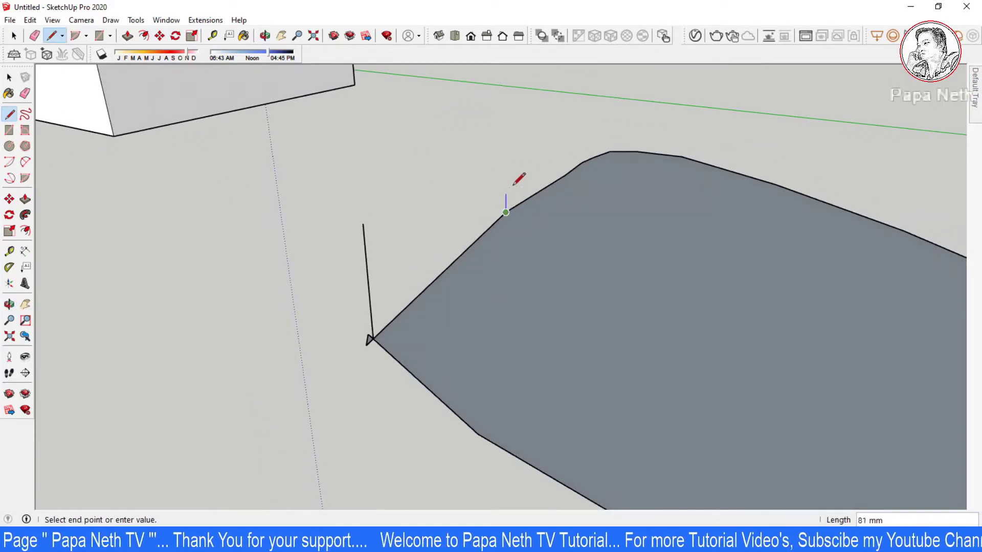
left_click(505, 146)
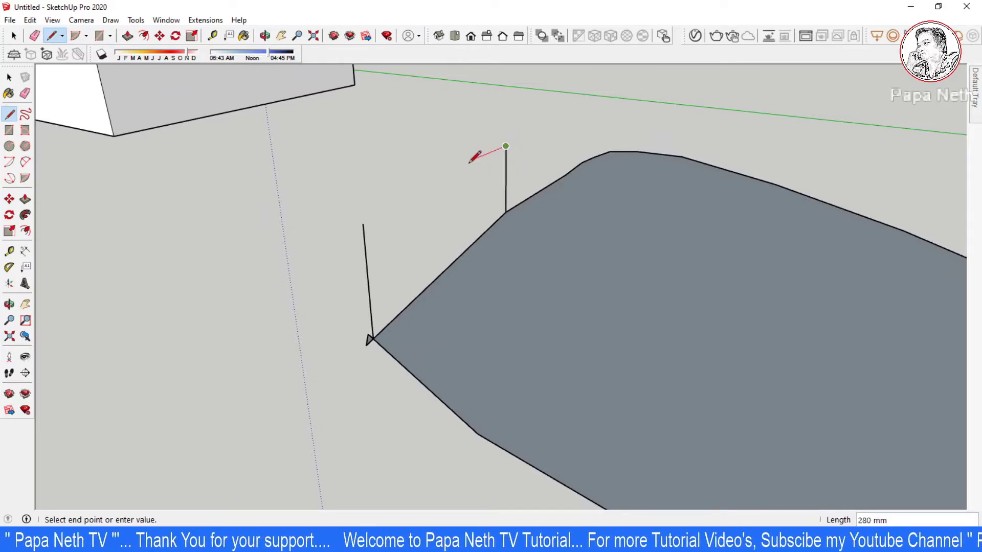
left_click(363, 224)
Orbit around and above the shape to check the new wall panel
mouse_move(377, 212)
middle_mouse_down()
mouse_move(423, 242)
mouse_move(564, 109)
mouse_move(554, 157)
middle_mouse_up()
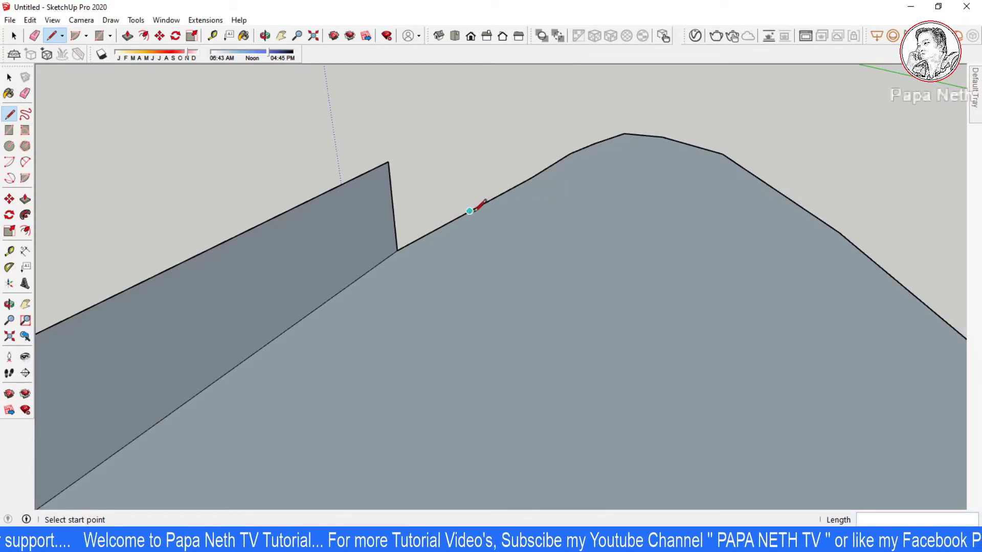
mouse_move(532, 171)
middle_mouse_down()
mouse_move(546, 245)
mouse_move(526, 166)
middle_mouse_up()
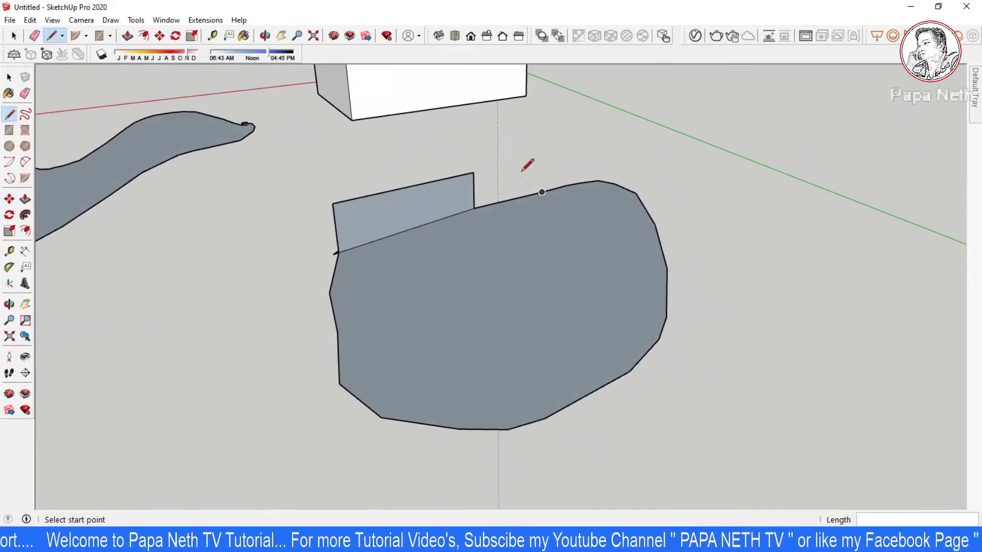
scroll(519, 175, "up", 3)
scroll(438, 237, "up", 3)
key("space")
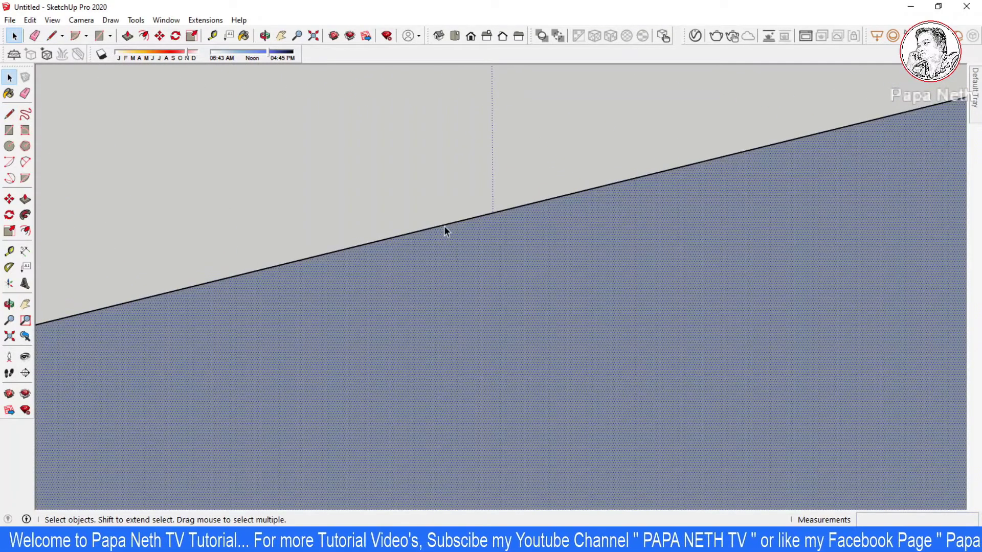
Raise vertical edges from three vertices at the right end of the curved border
left_click(445, 225)
scroll(514, 228, "down", 3)
scroll(509, 225, "down", 2)
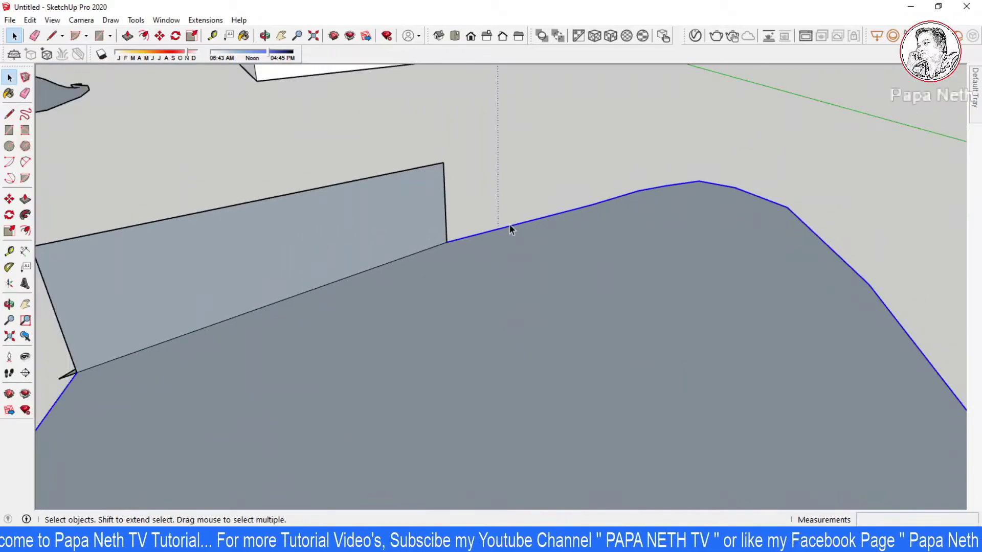
key("l")
left_click(697, 181)
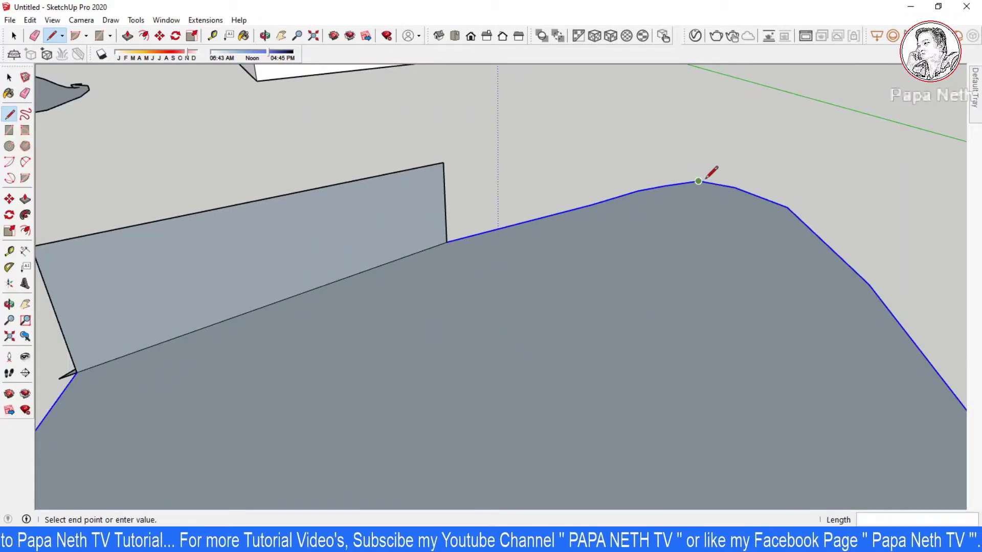
left_click(708, 112)
key("Escape")
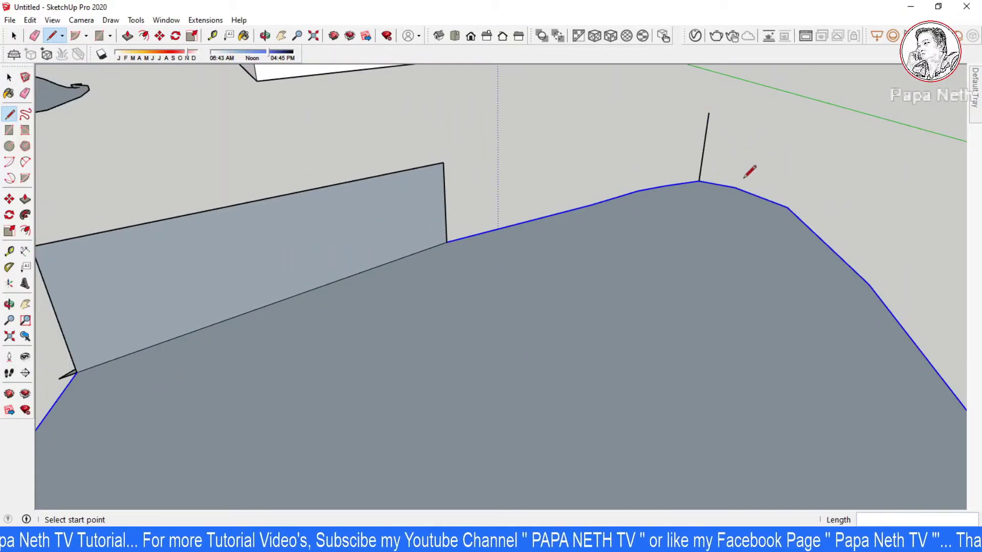
left_click(734, 188)
left_click(747, 118)
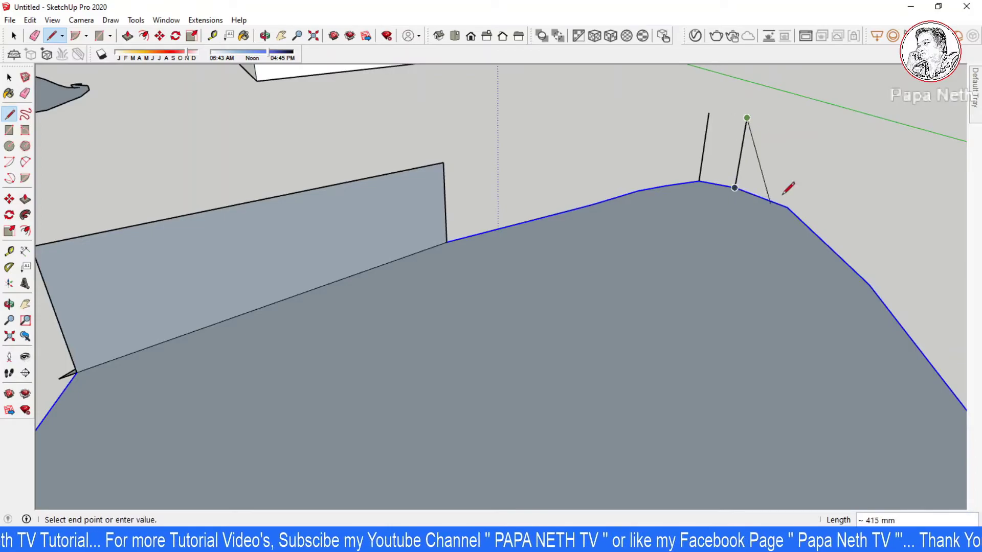
key("Escape")
left_click(797, 132)
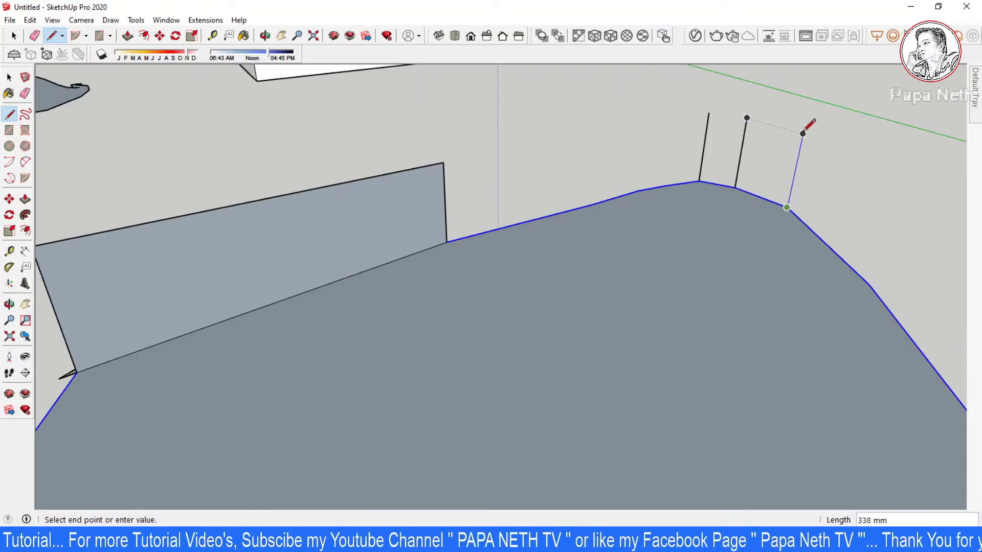
scroll(797, 131, "down", 5)
scroll(660, 137, "up", 2)
scroll(730, 170, "up", 2)
key("Escape")
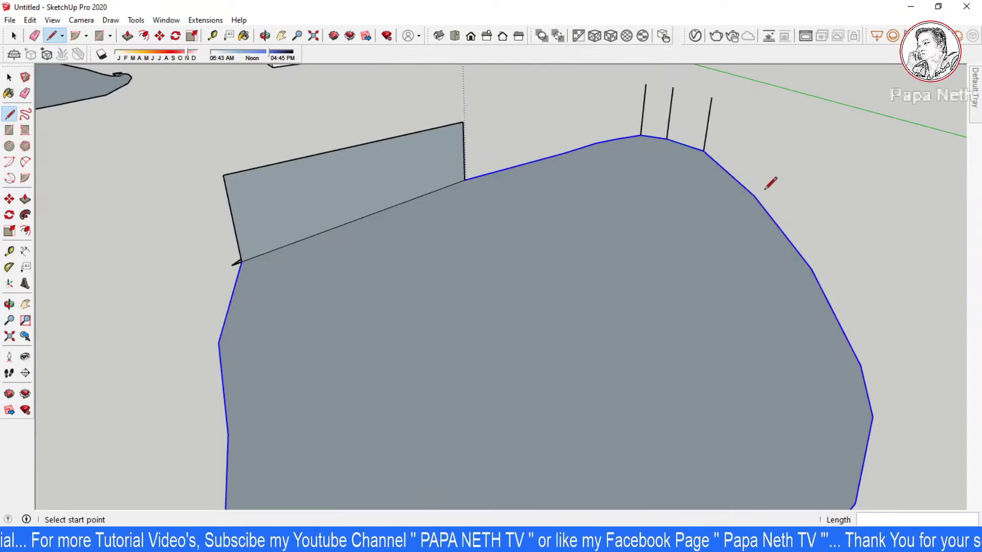
Join the edge tops into three wall panels and run a top edge to the left wall
left_click(754, 195)
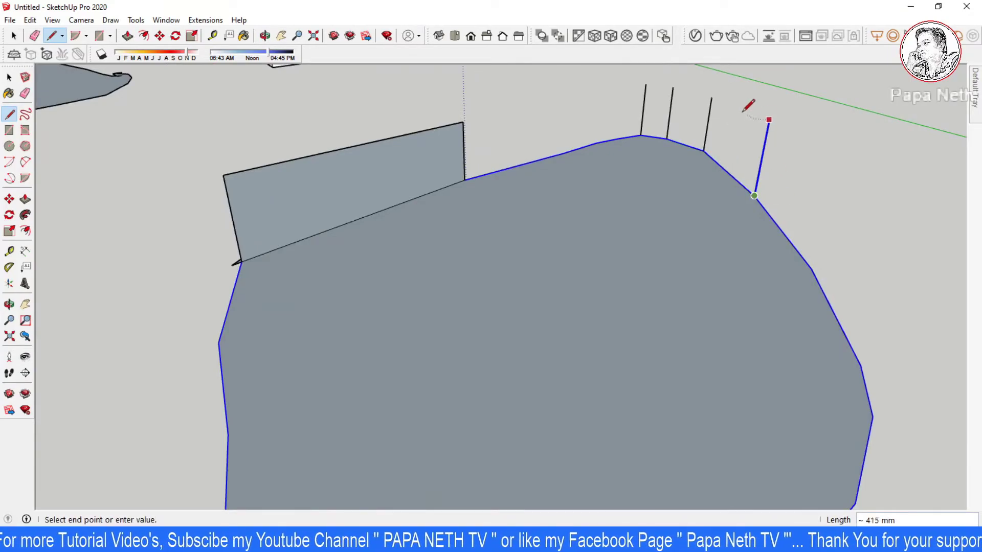
left_click(712, 96)
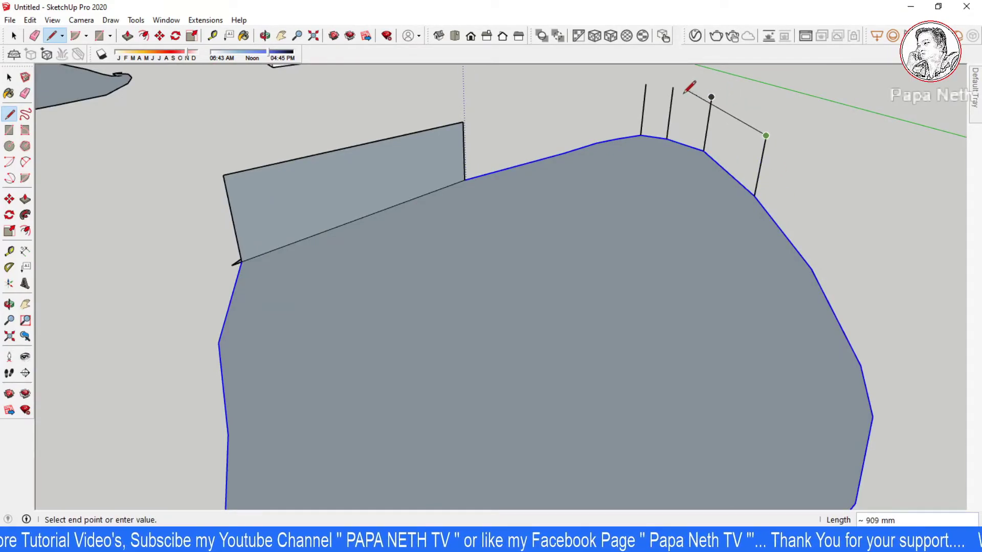
left_click(712, 97)
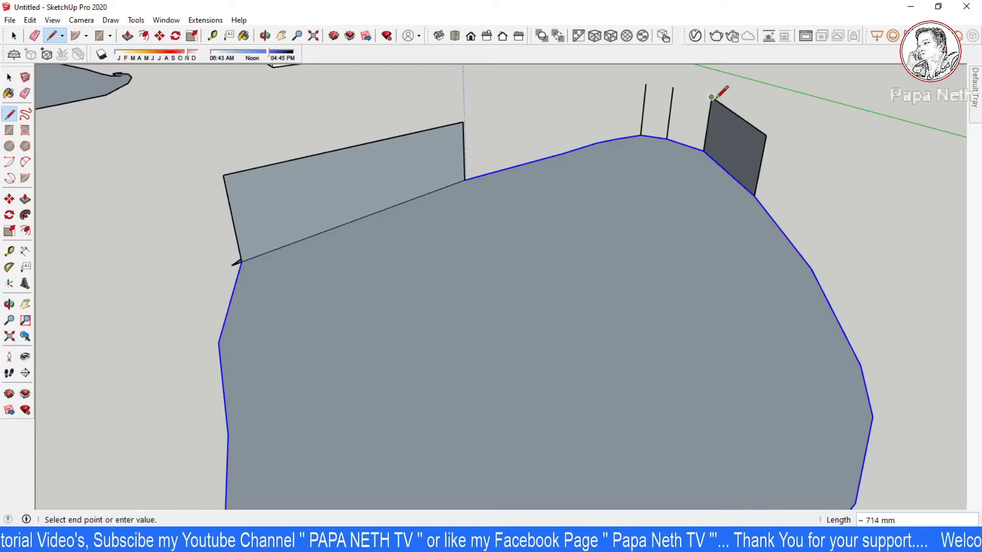
left_click(673, 87)
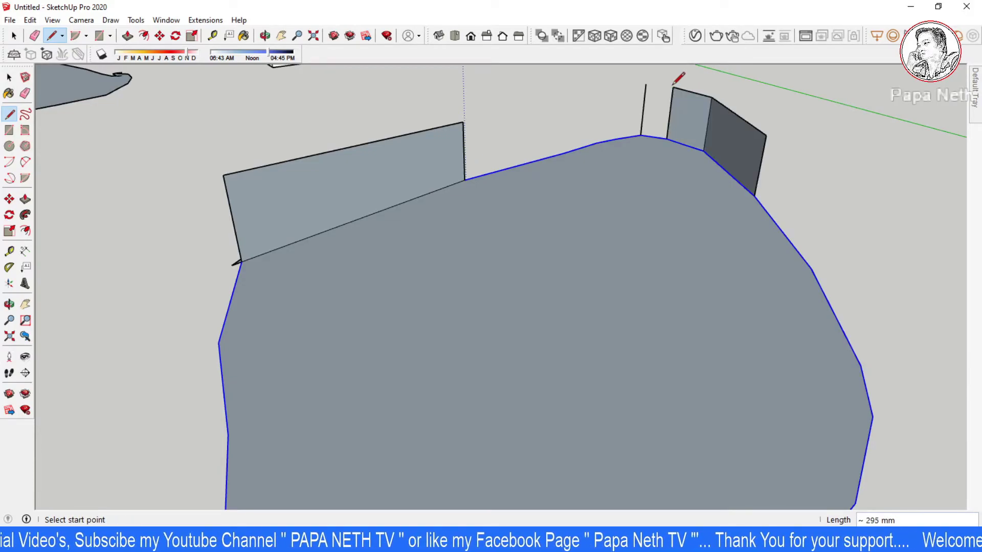
left_click(646, 85)
left_click(646, 84)
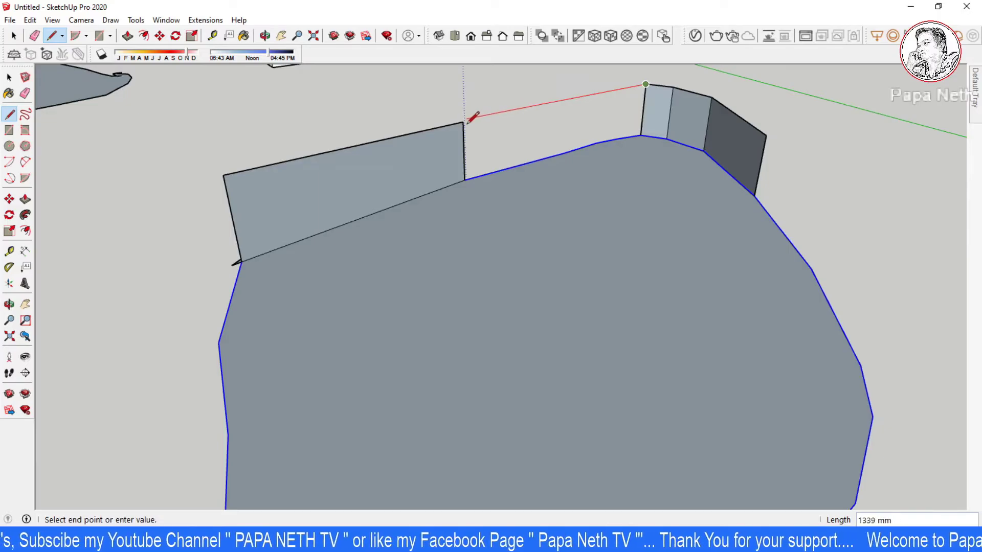
left_click(462, 121)
middle_click_drag(508, 151, 508, 170)
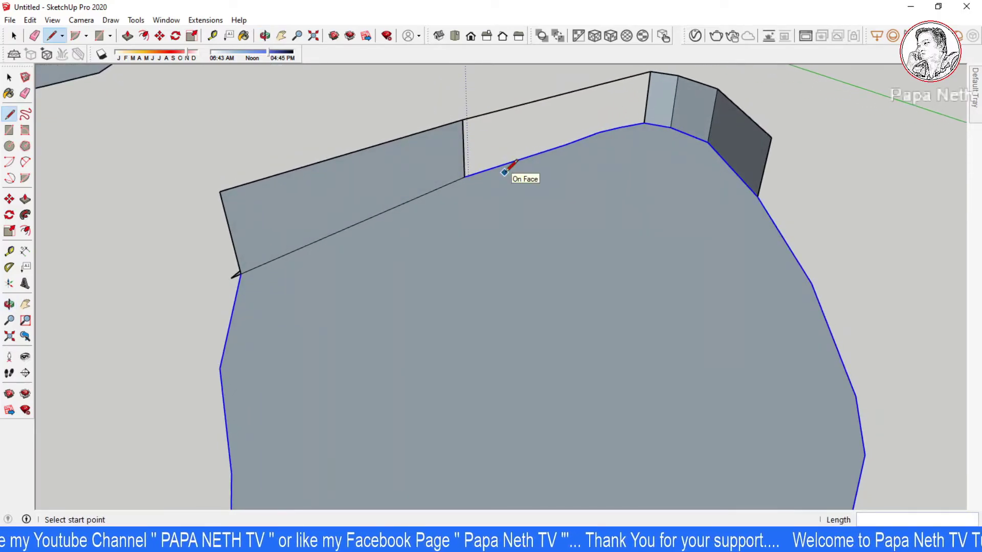
Undo the top edge across the gap and raise vertical edges along the curve, cancelling stray lines
key("ctrl+z")
scroll(629, 120, "up", 1)
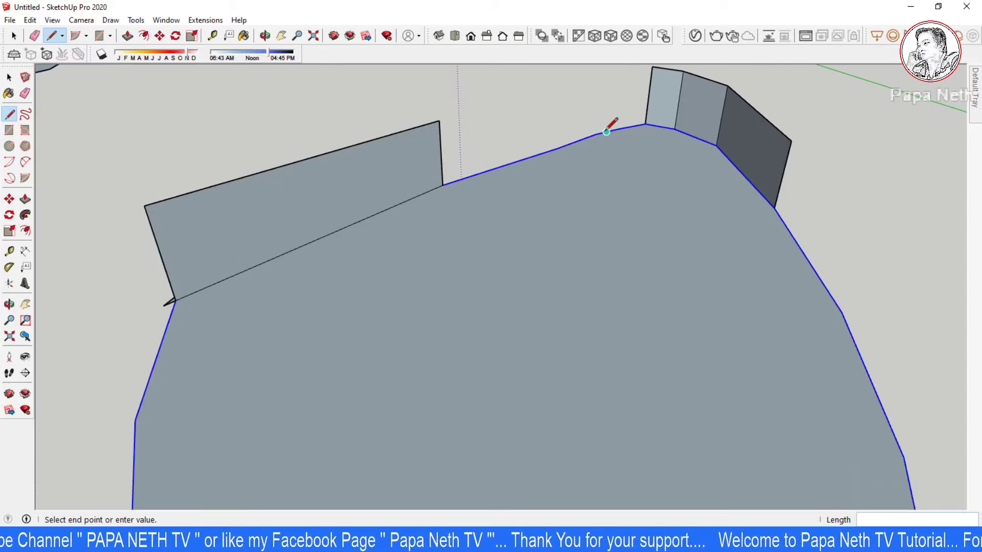
left_click(611, 74)
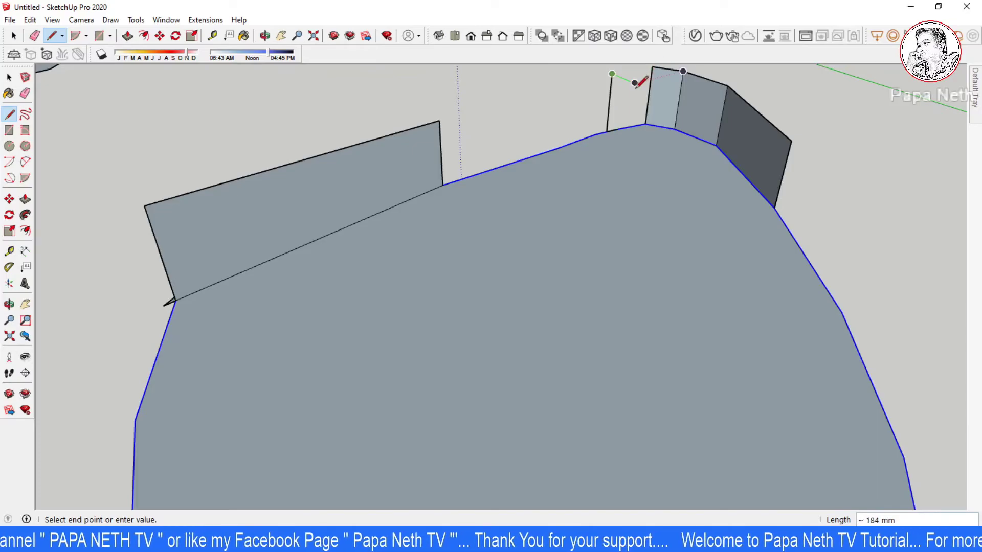
left_click(599, 76)
key("Escape")
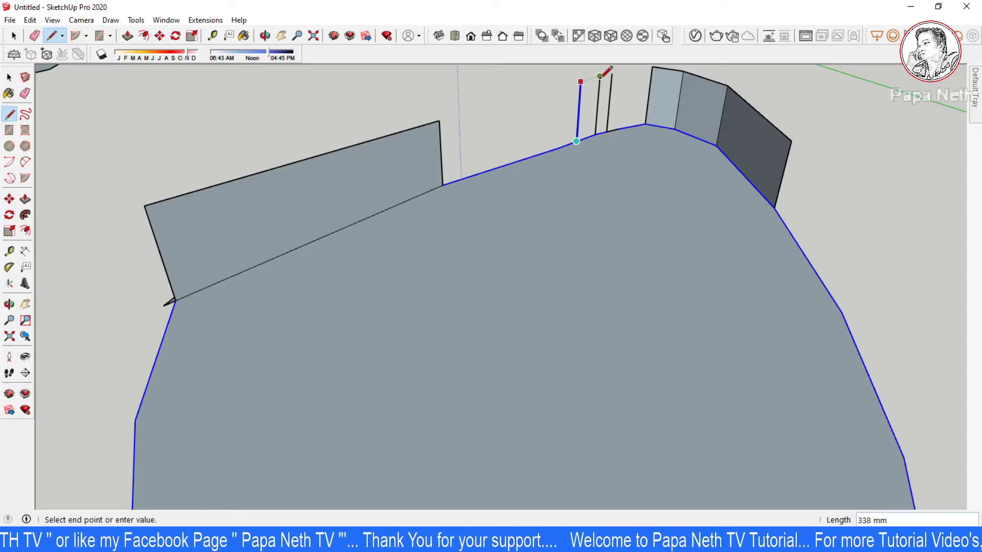
left_click(580, 82)
key("Escape")
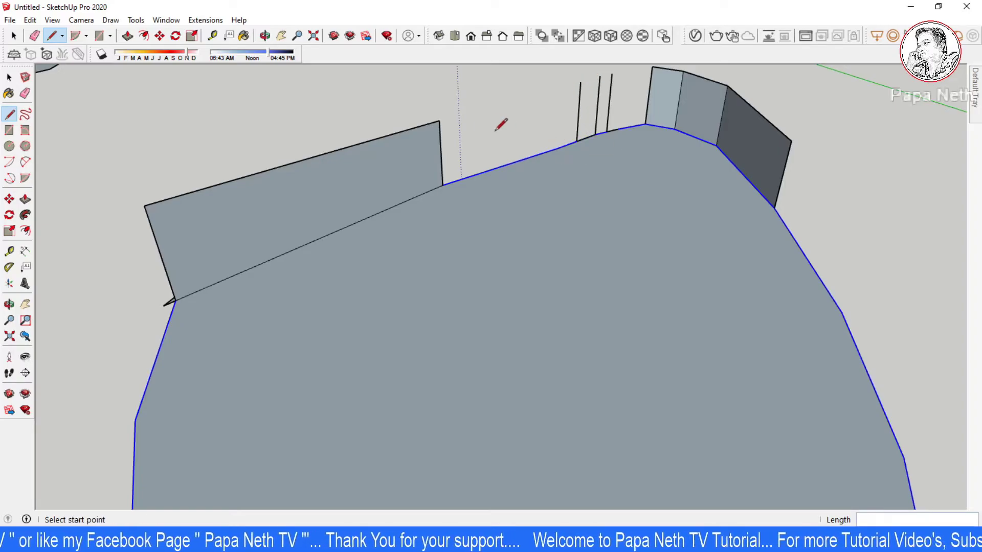
Raise another vertical edge near the left wall, undoing an accidental triangular face
left_click(439, 120)
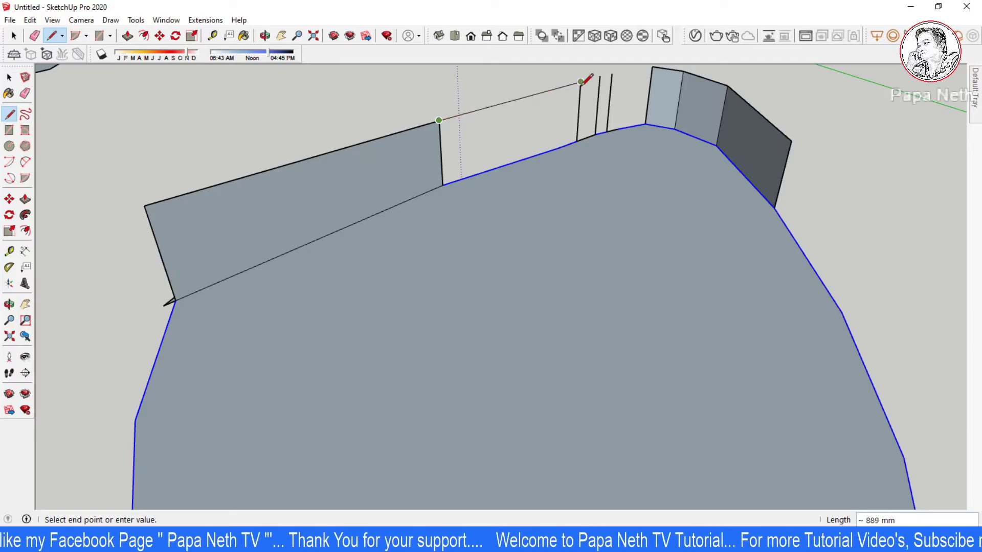
key("Escape")
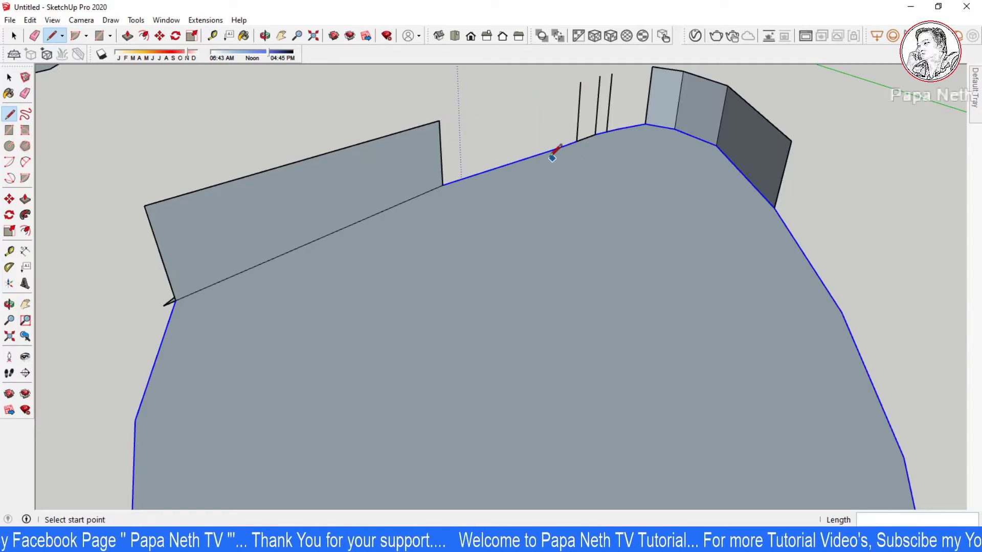
left_click(587, 84)
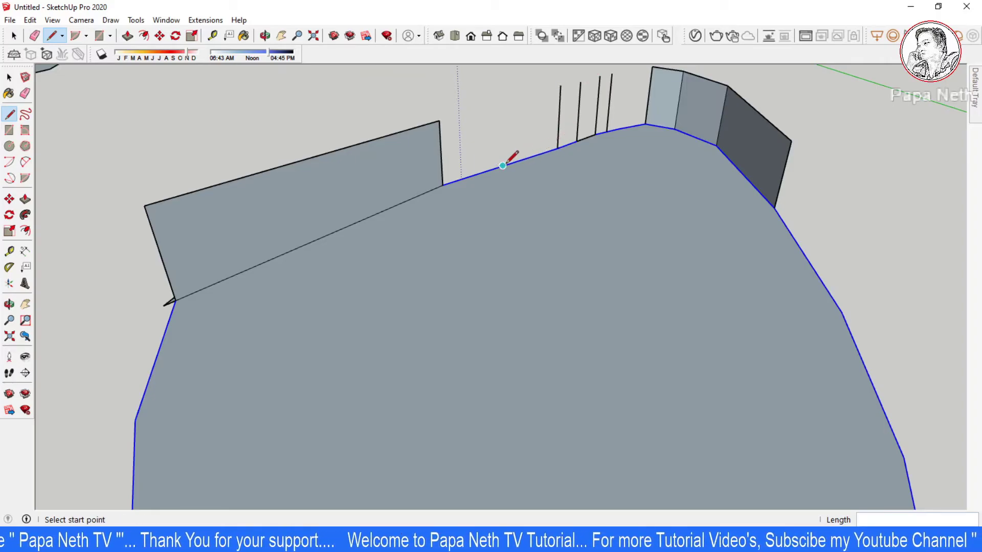
left_click(446, 115)
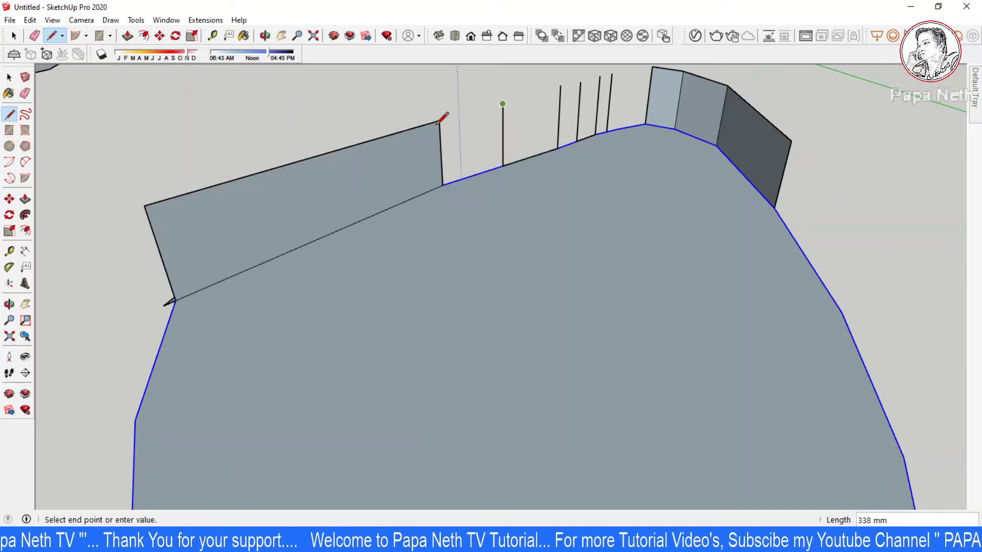
left_click(474, 175)
key("ctrl+z")
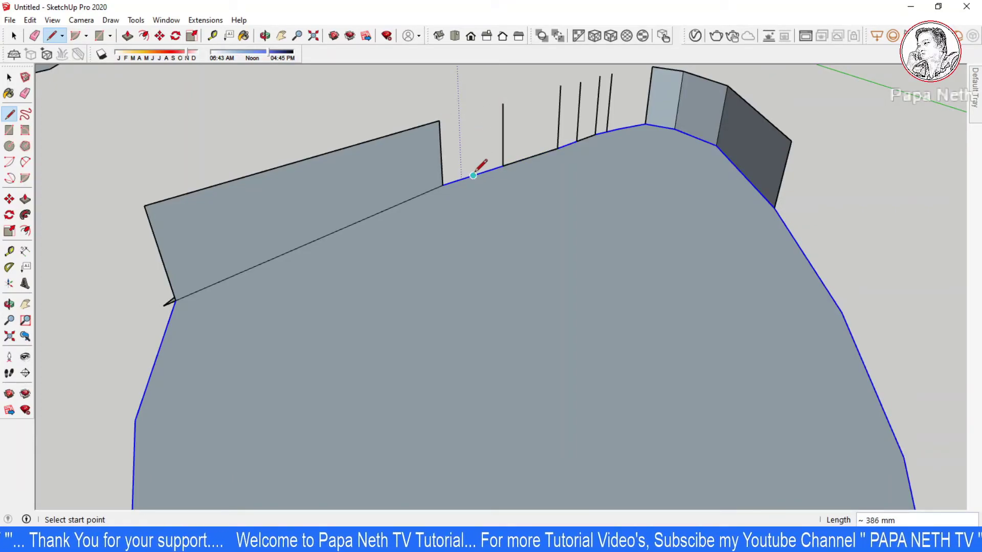
Join neighbouring edge tops to close wall faces from the left wall along the curve
left_click(471, 112)
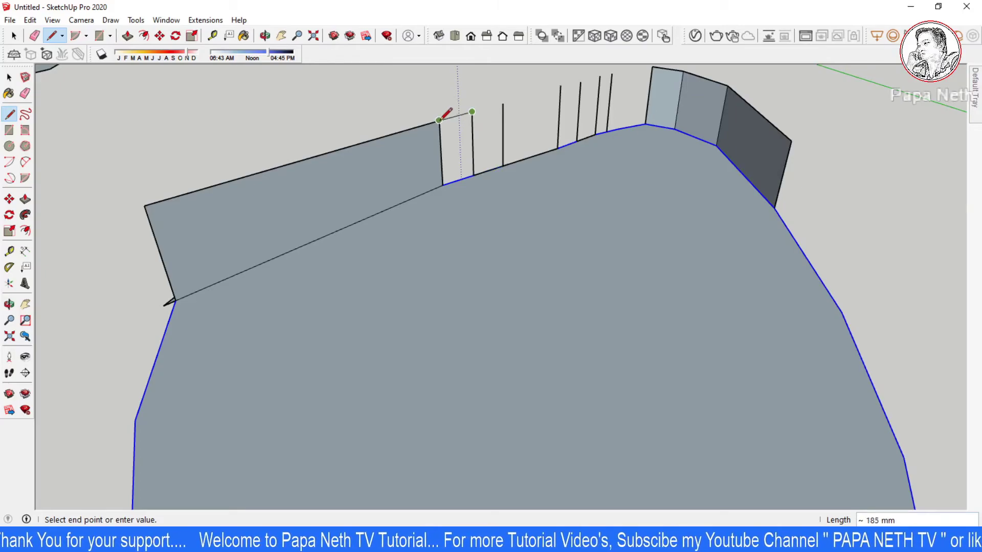
left_click(439, 122)
left_click(502, 104)
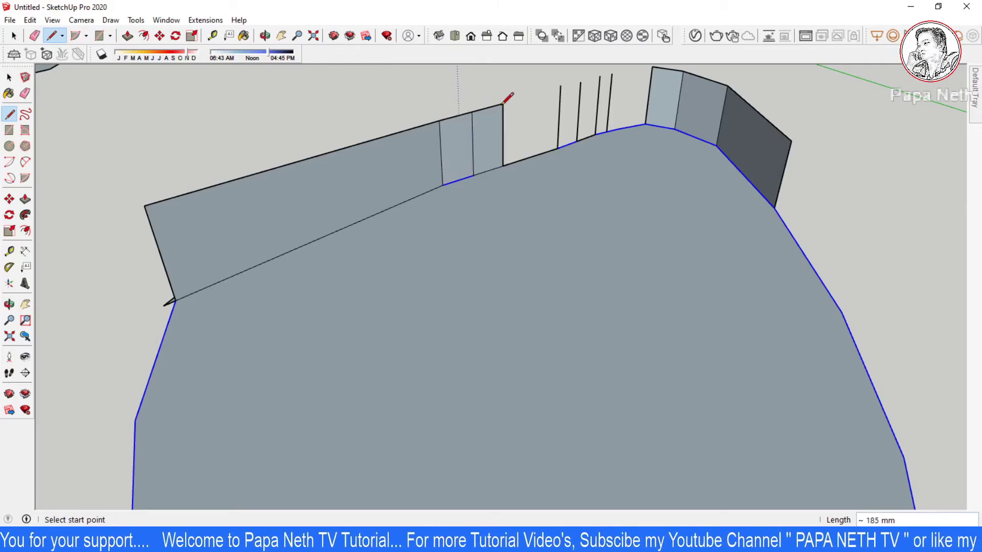
left_click(503, 104)
left_click(560, 86)
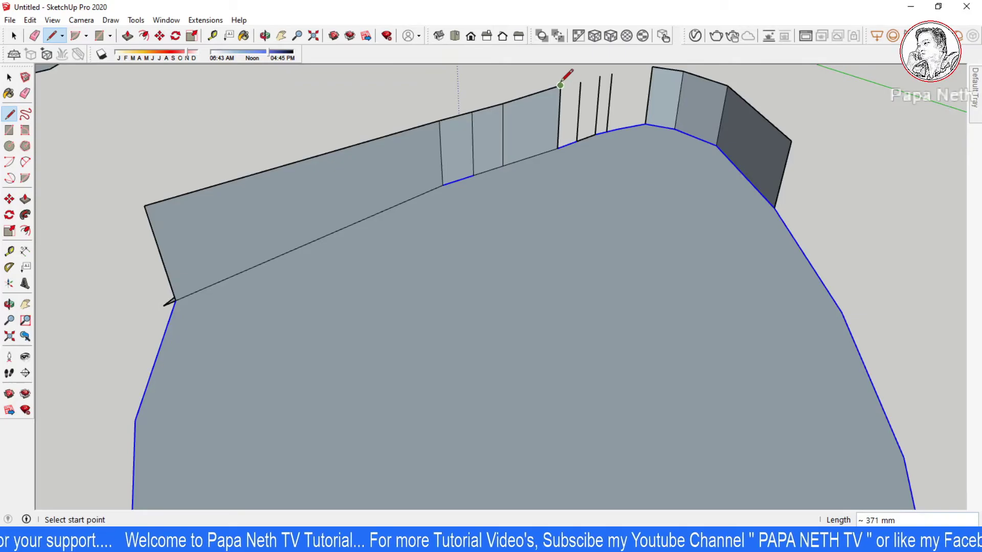
left_click(581, 82)
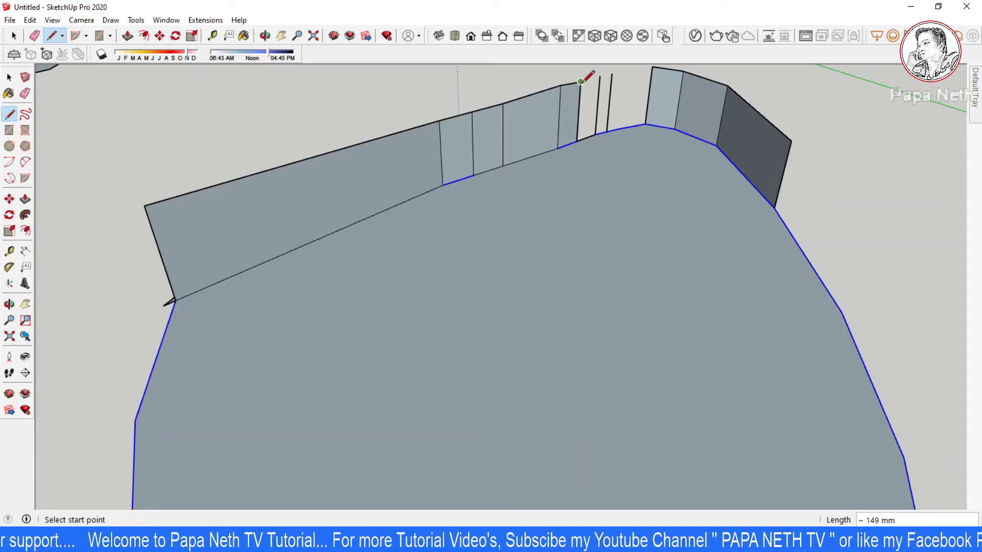
left_click(599, 76)
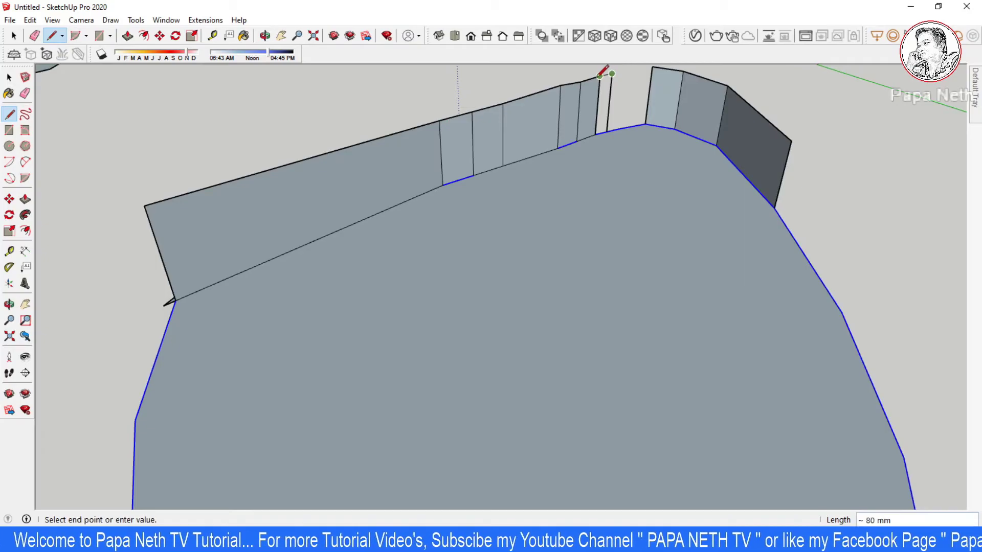
left_click(612, 74)
middle_click_drag(611, 73, 697, 140)
Fill the remaining opening with vertical edges and closing top edges, undoing one wrong edge
left_click(666, 85)
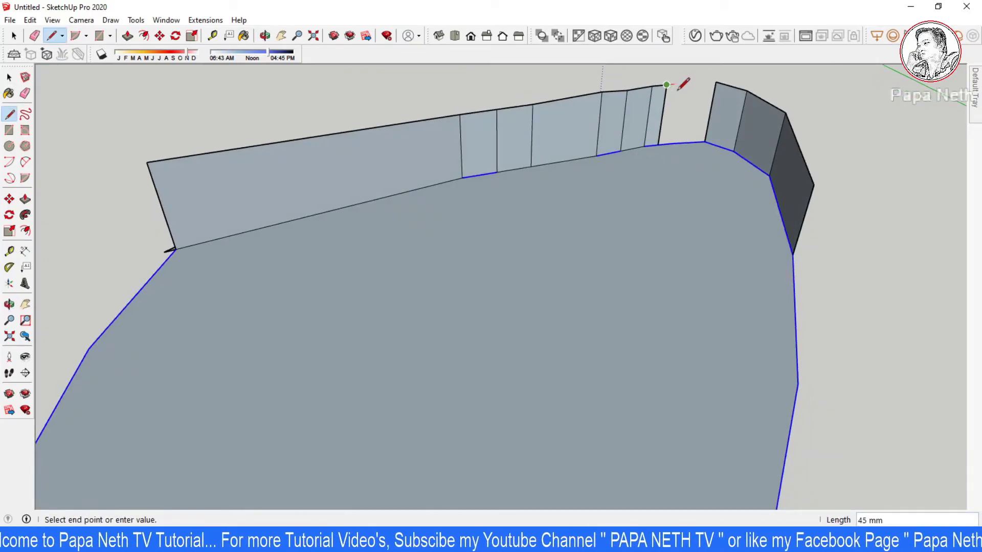
key("ctrl+z")
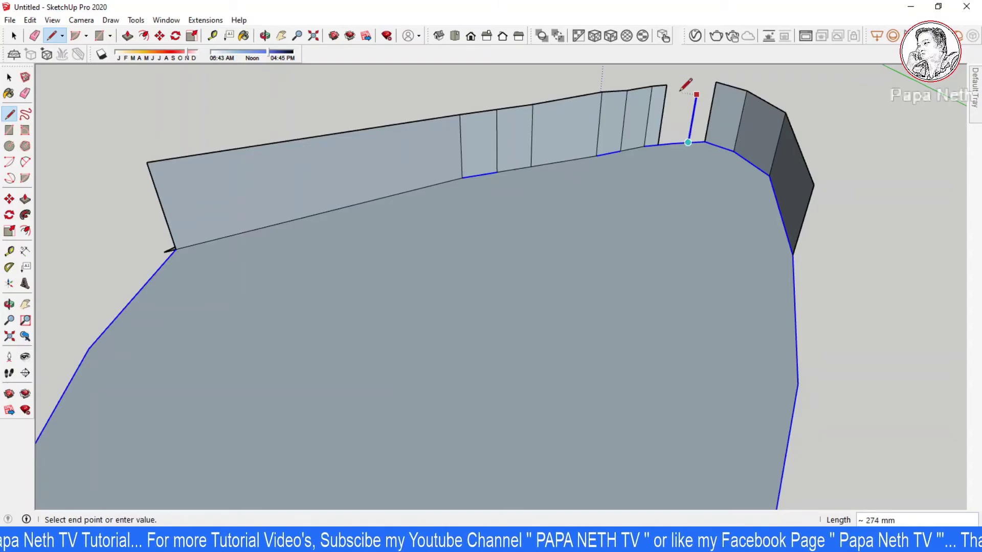
left_click(698, 83)
left_click(666, 85)
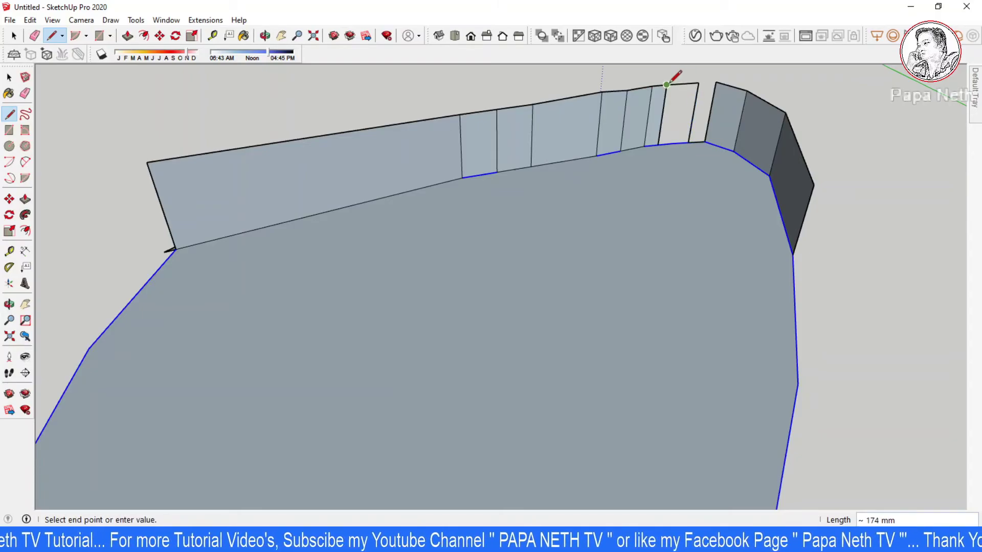
left_click(715, 82)
left_click(671, 144)
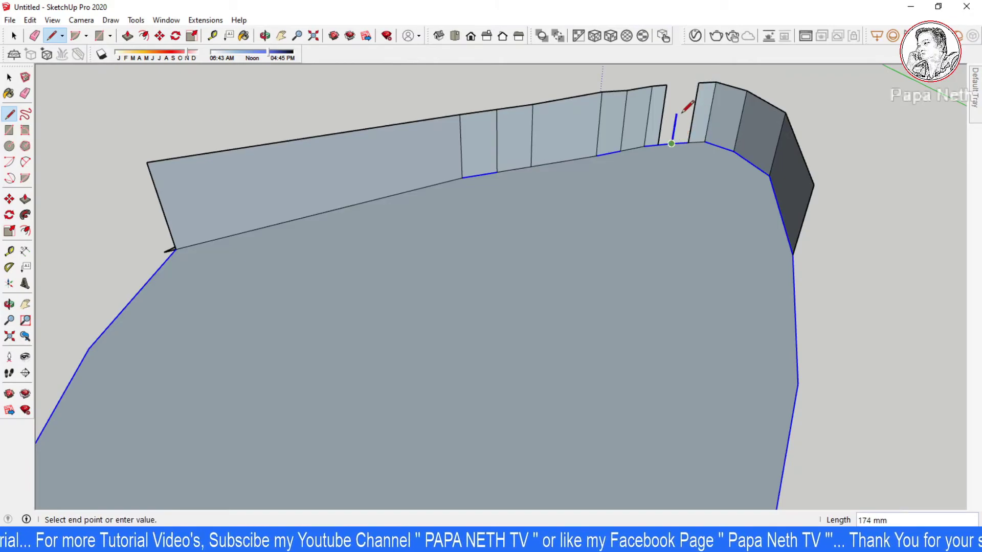
left_click(681, 83)
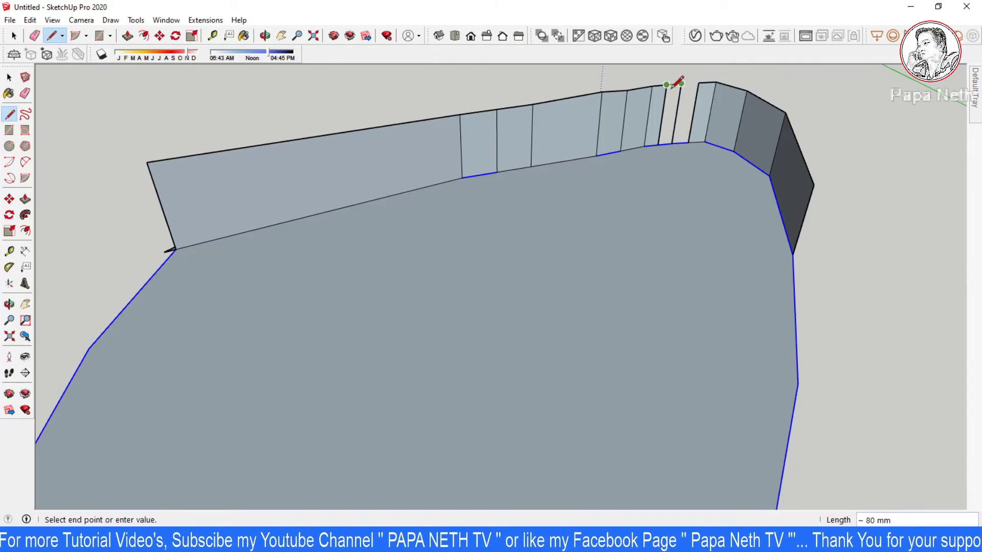
left_click(699, 83)
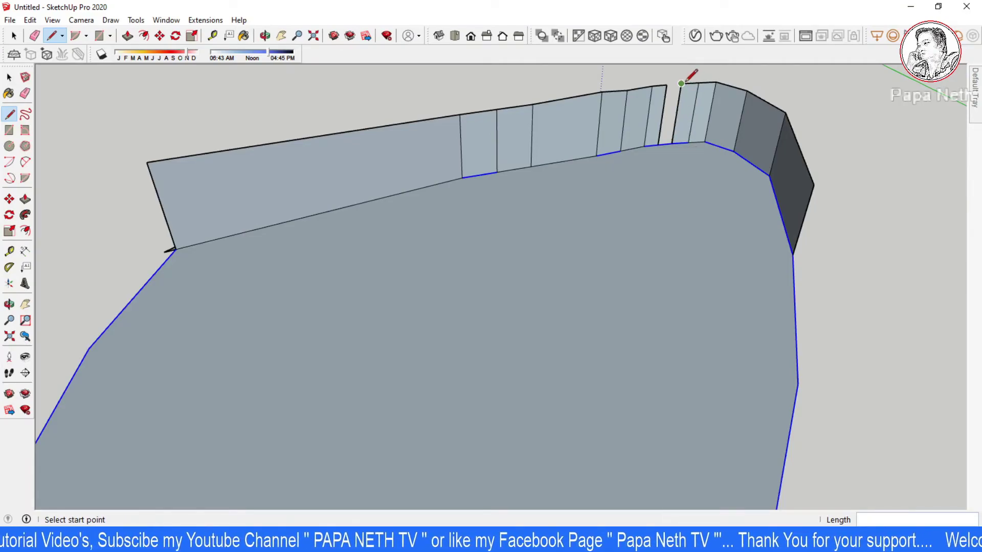
Zoom out and orbit to see the box, first face and curved wall together
key("Escape")
scroll(631, 187, "down", 5)
middle_click_drag(631, 187, 775, 191)
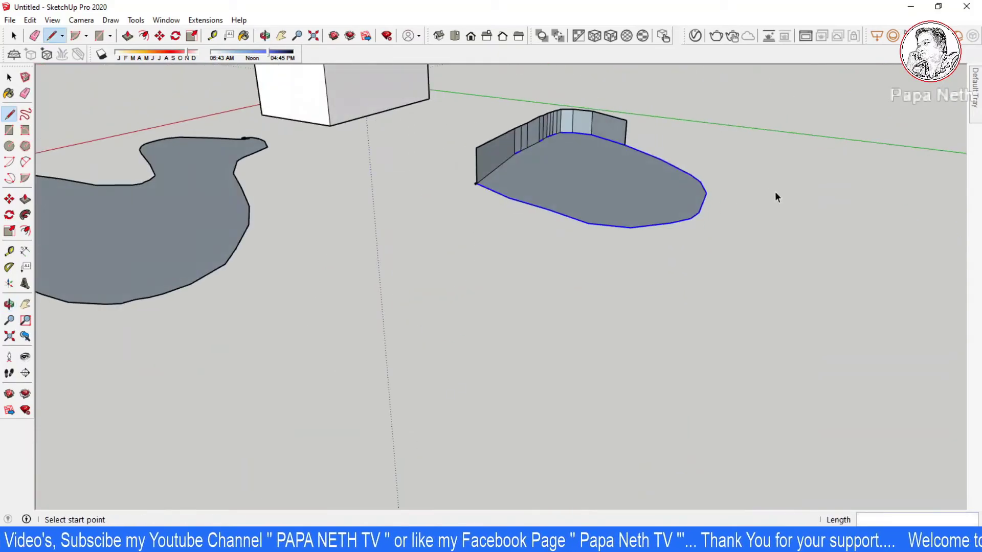
key("space")
mouse_move(415, 345)
middle_mouse_down()
mouse_move(568, 302)
mouse_move(537, 248)
middle_mouse_up()
scroll(409, 196, "up", 3)
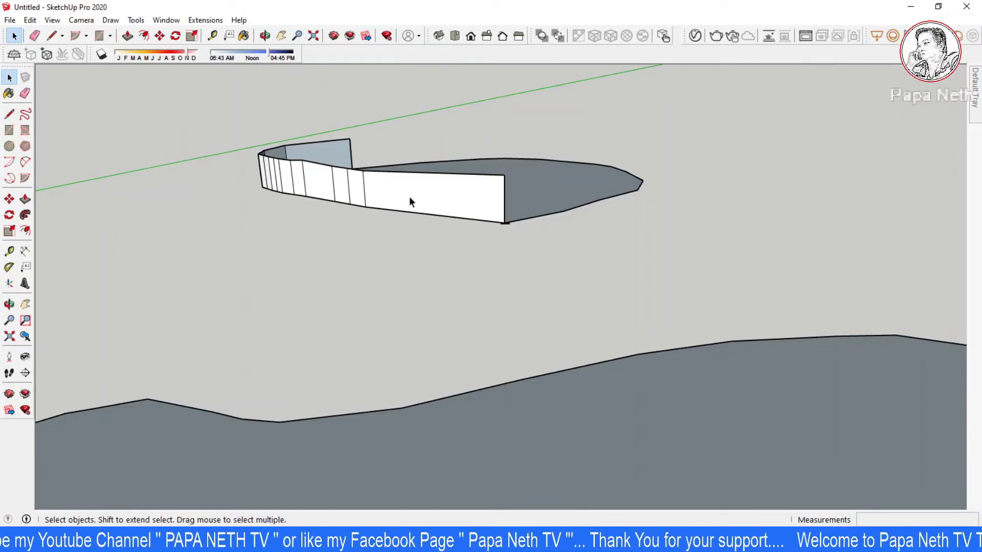
scroll(462, 256, "down", 5)
scroll(461, 255, "down", 2)
mouse_move(461, 255)
middle_mouse_down()
mouse_move(380, 236)
mouse_move(355, 213)
middle_mouse_up()
key("space")
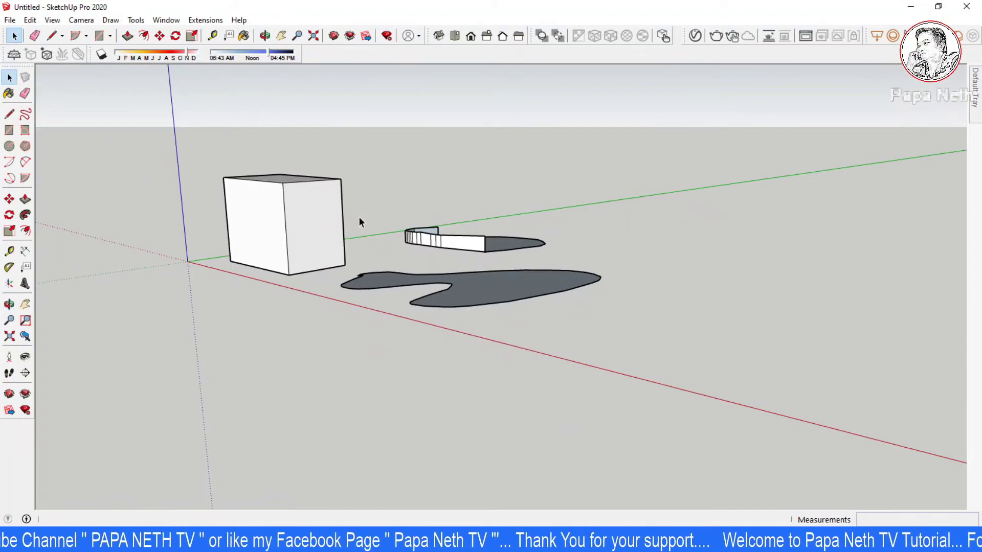